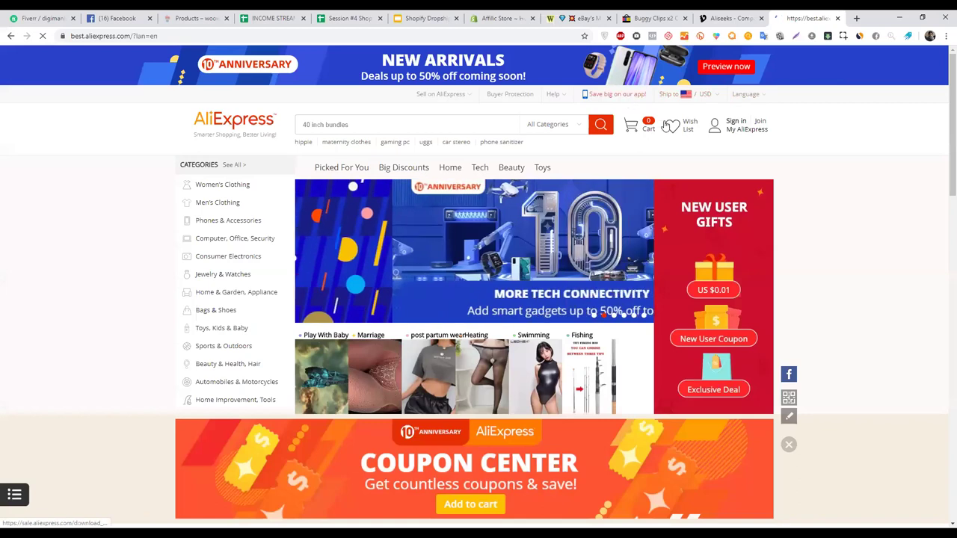
Step: Open the Electric Clothes Drying Rack product page from the Woowlish store's best-selling products
click(703, 171)
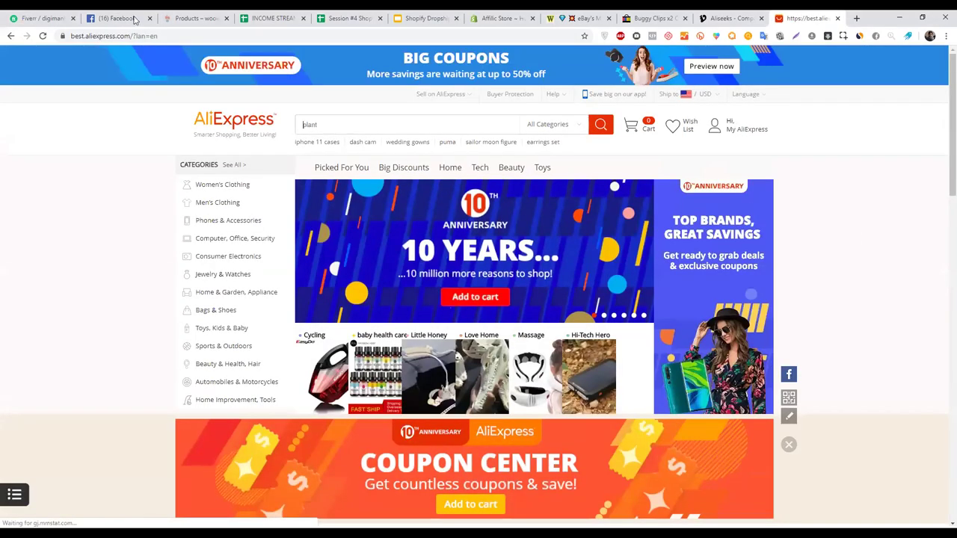
click(127, 18)
click(192, 16)
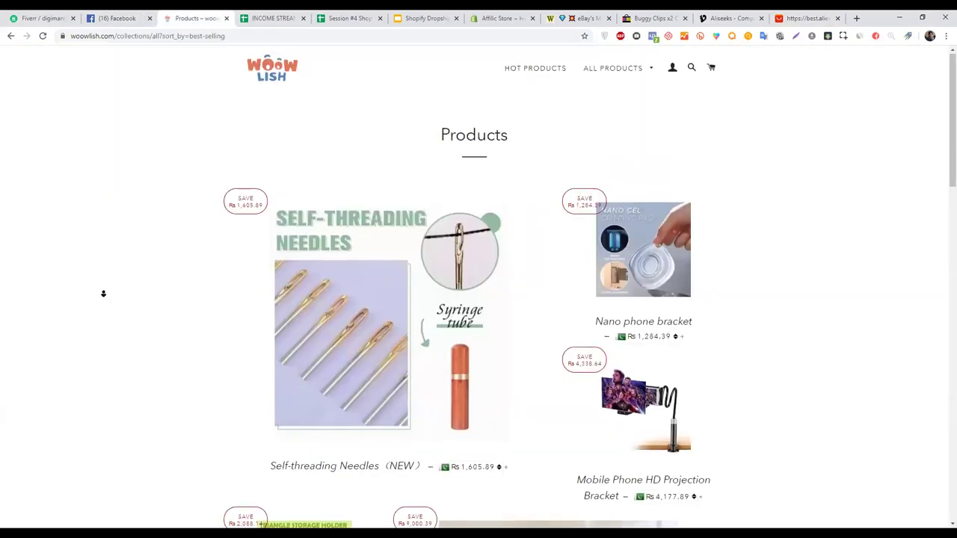
scroll(113, 238, down, 1)
scroll(113, 237, down, 3)
click(455, 363)
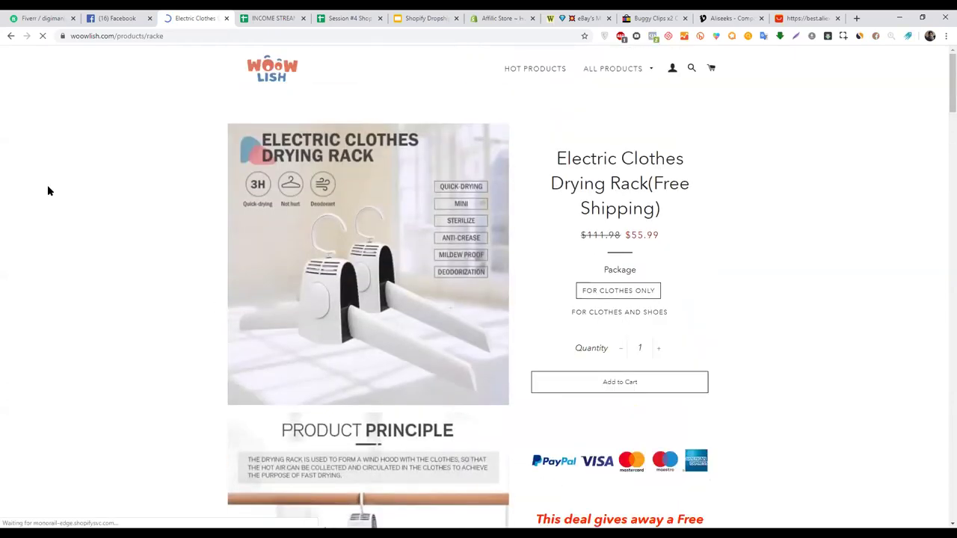
Step: Search for AliExpress goods by the drying rack's main product image and place the results page right after the Woowlish product page
right_click(361, 199)
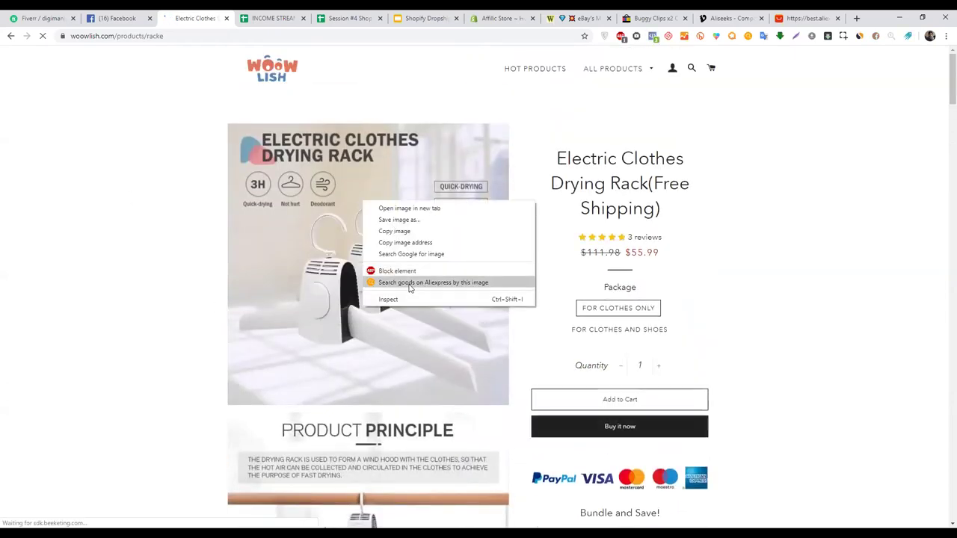
click(415, 284)
drag(807, 16, 277, 13)
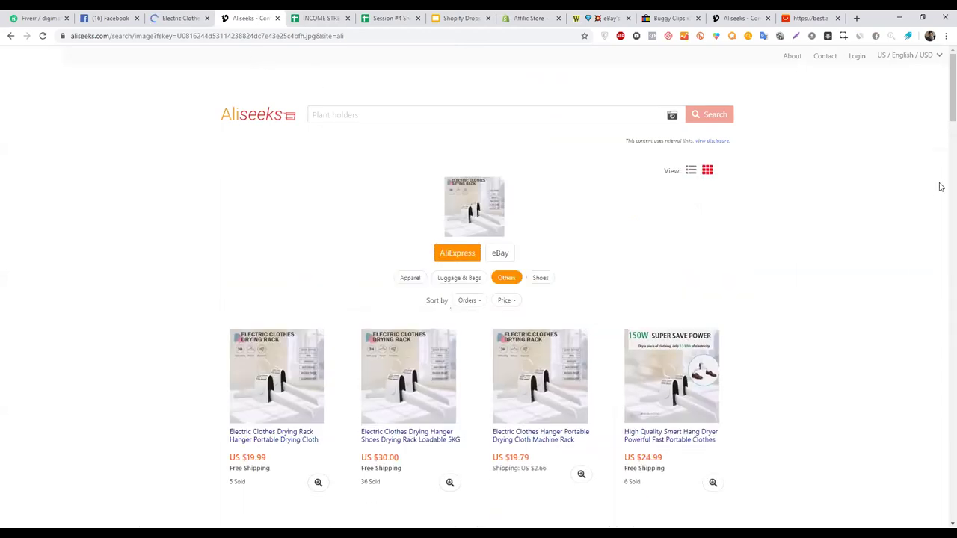
Step: Look through the Aliseeks image matches and open the first four drying rack listings as separate background pages
scroll(942, 112, down, 2)
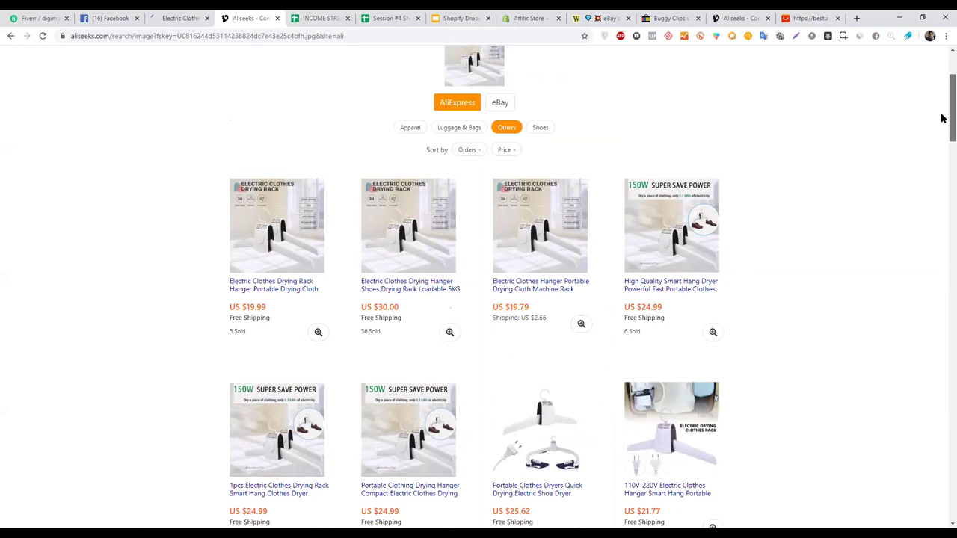
scroll(942, 138, down, 3)
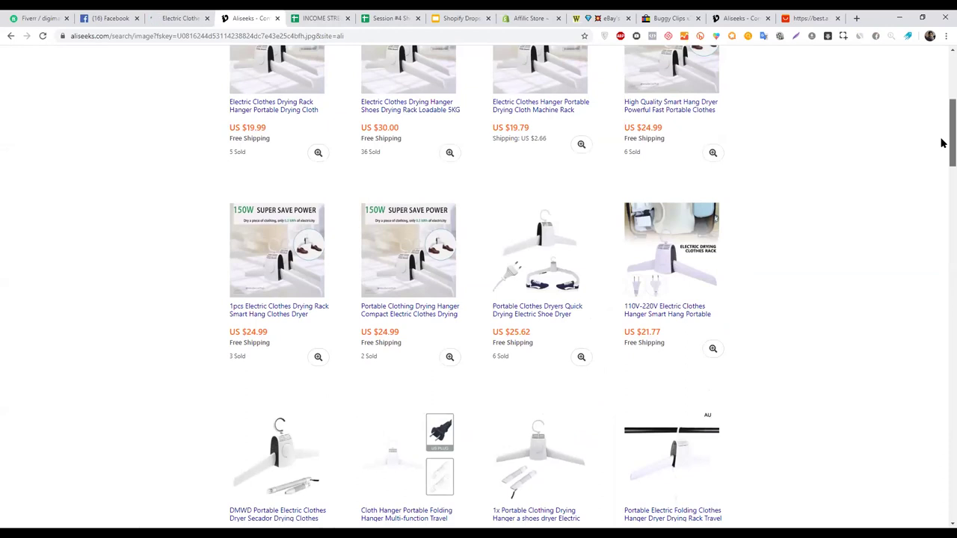
drag(943, 142, 943, 113)
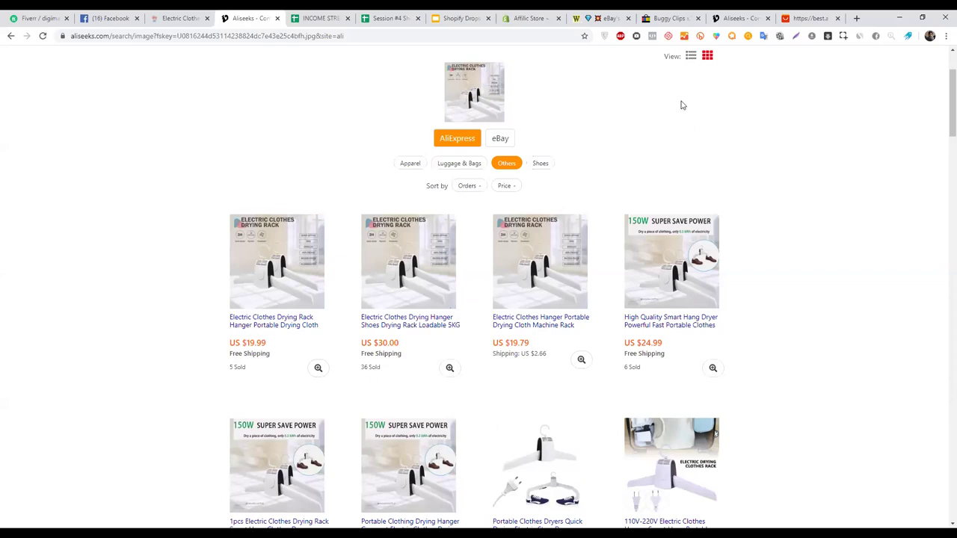
middle_click(264, 277)
middle_click(408, 265)
middle_click(540, 261)
middle_click(671, 257)
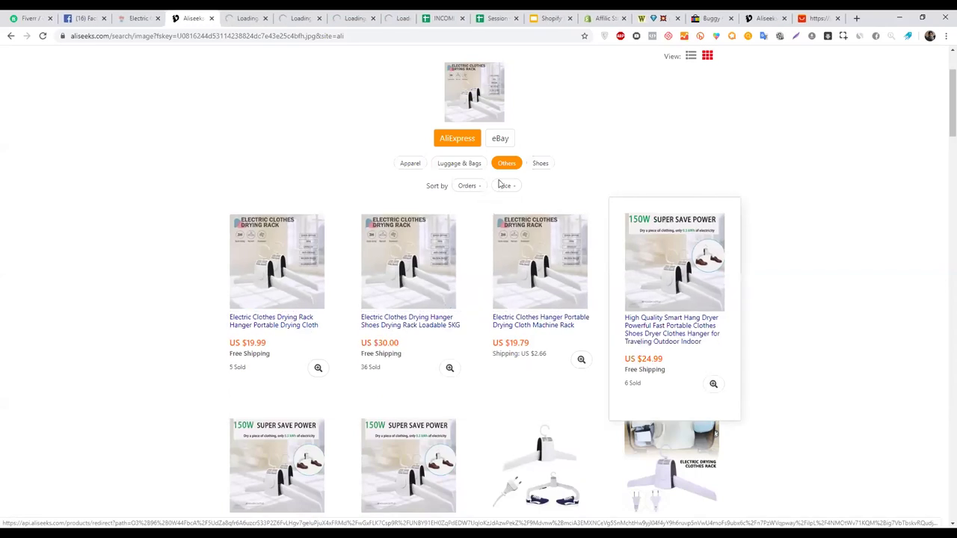
Step: Review the price, orders and supplier of each of the four opened AliExpress listings, closing each page after checking it
click(248, 17)
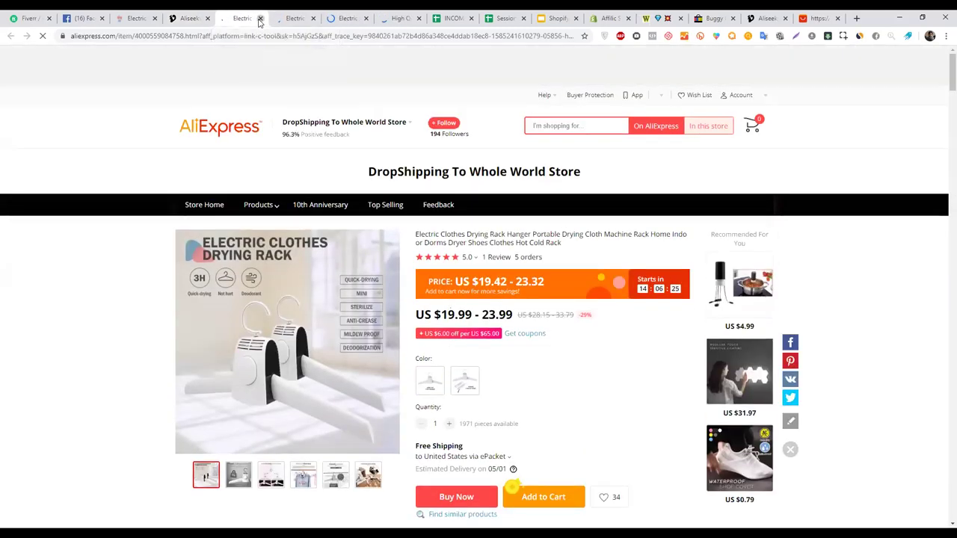
click(261, 18)
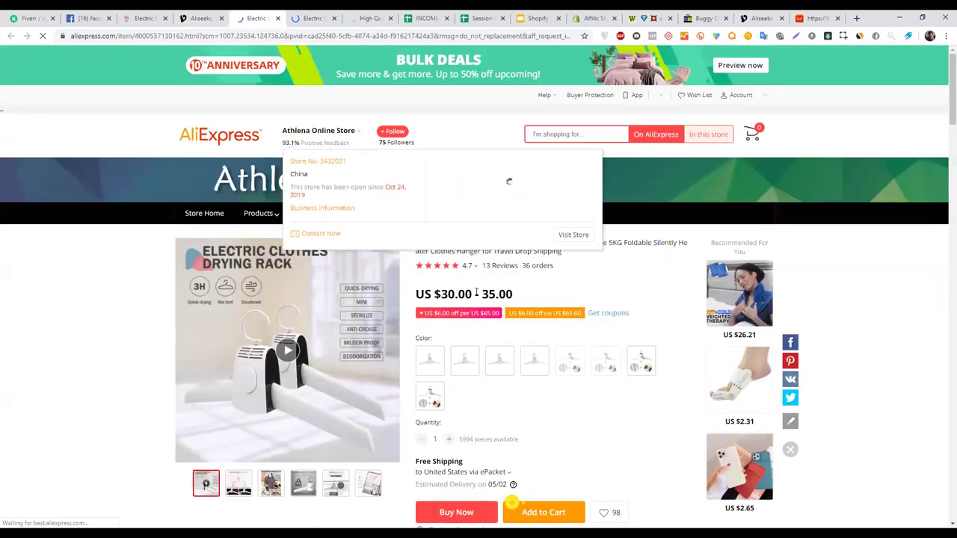
click(278, 18)
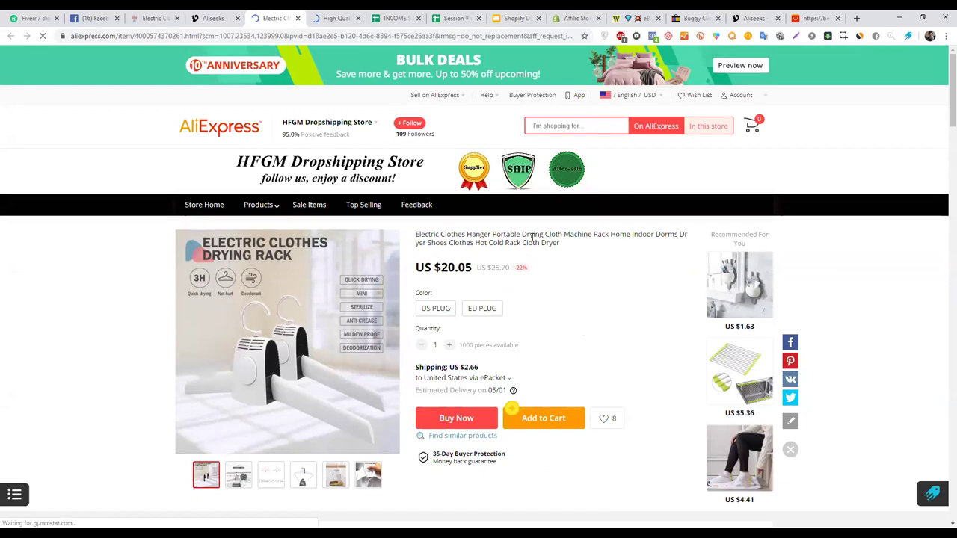
click(297, 18)
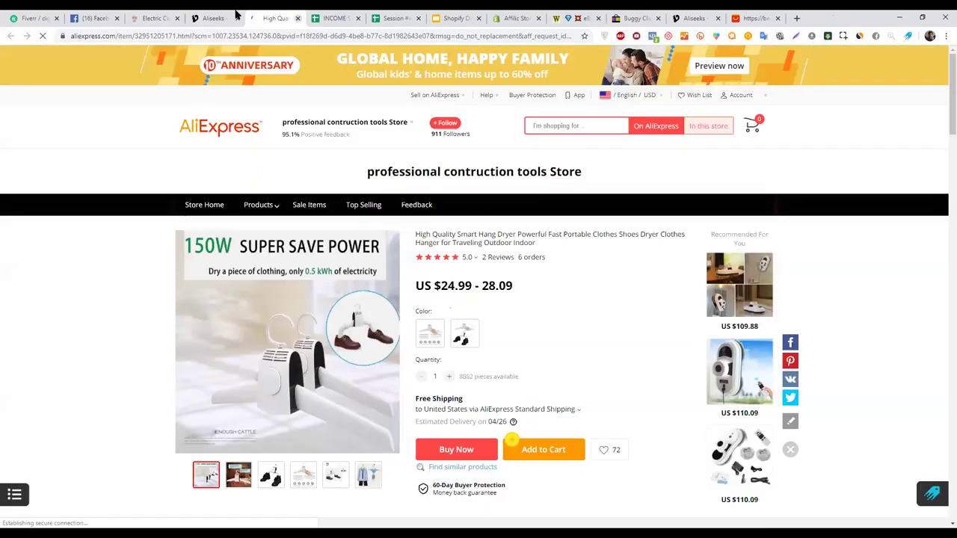
click(217, 17)
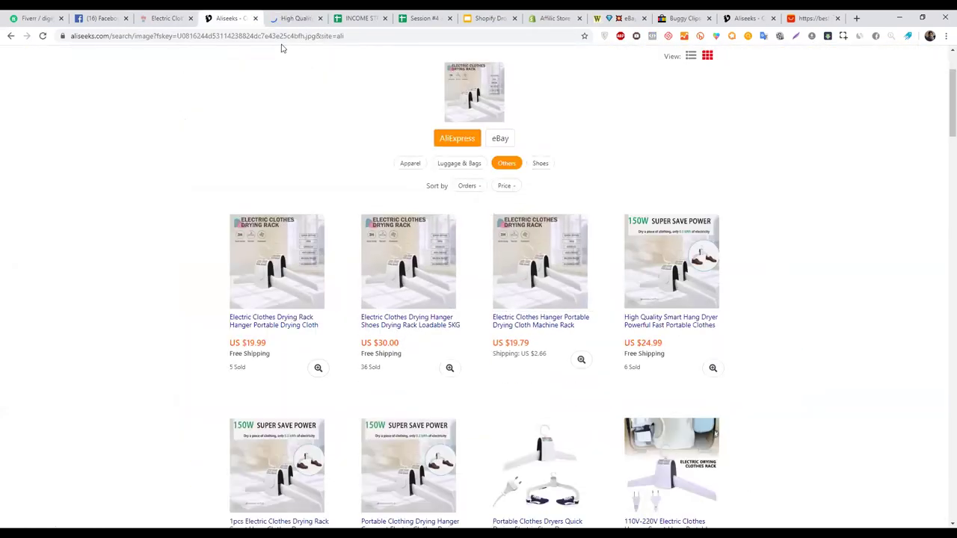
click(311, 19)
click(320, 18)
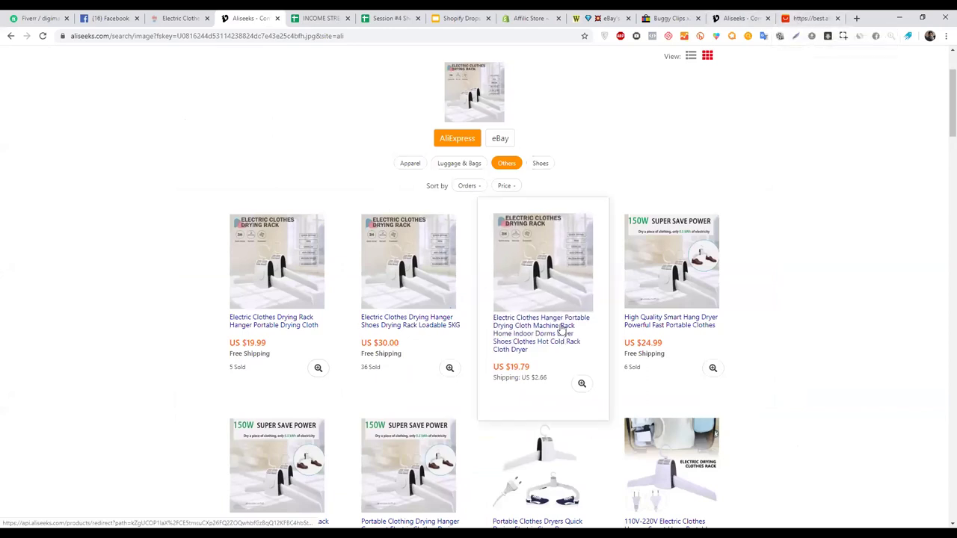
Step: Enter "electric clothes drying rack" as the search phrase on the AliExpress home page
click(810, 18)
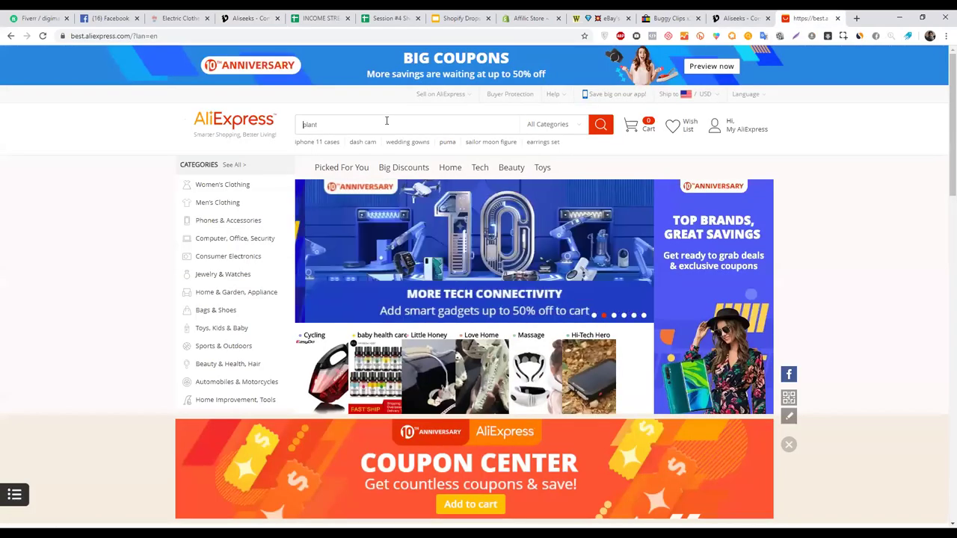
click(386, 120)
text(electric clothes)
key(Down)
key(ctrl+a)
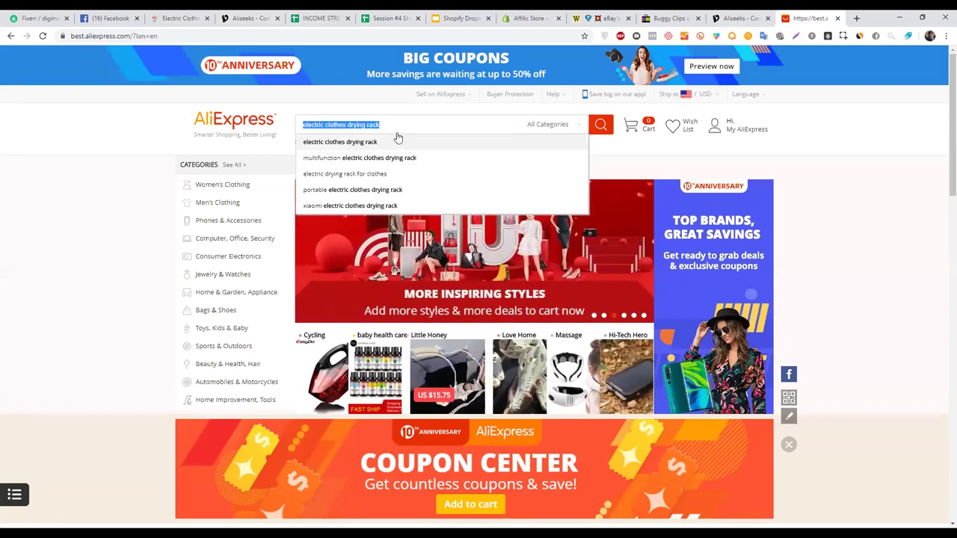
click(90, 207)
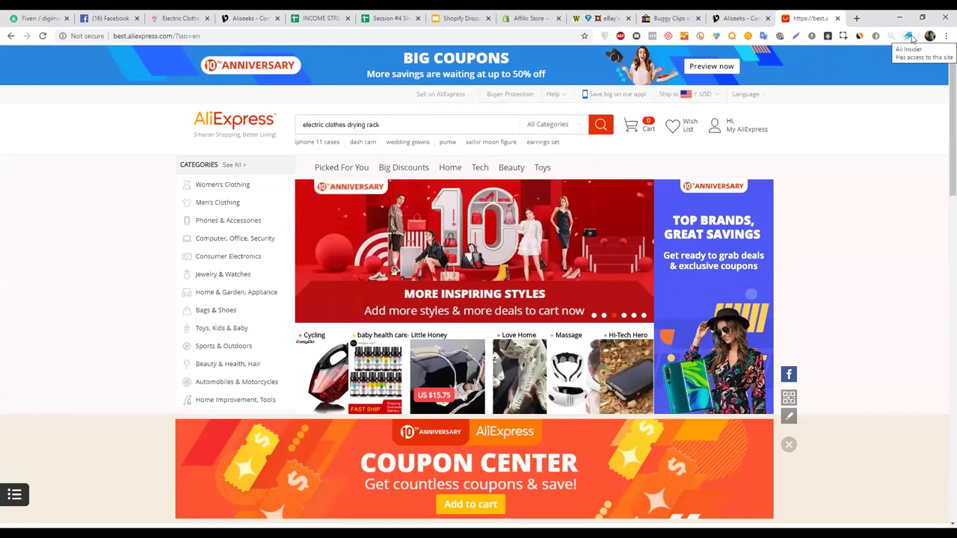
Step: Open the AliExpress Dropshipper Center dashboard in a new page using the link from the Shopify Dropshipping slide "About The Technique"
click(733, 16)
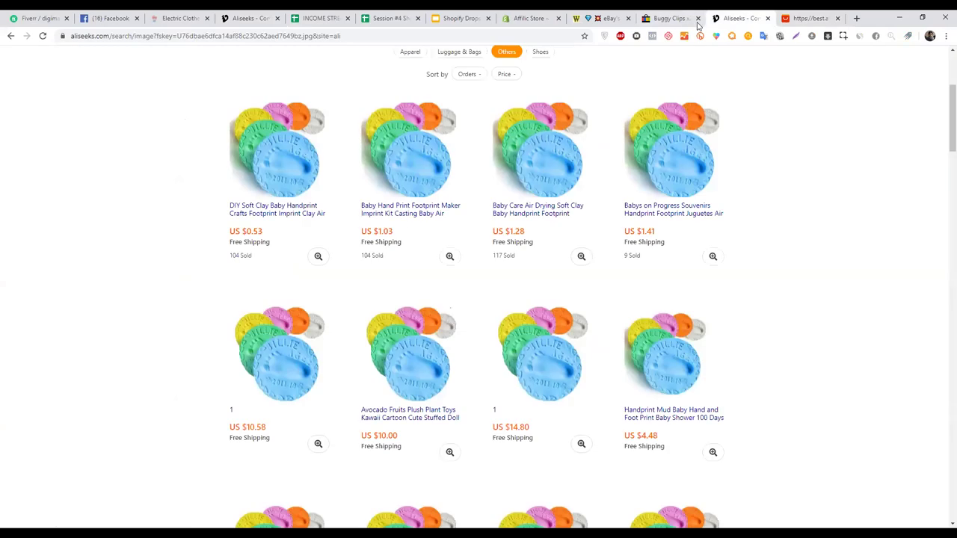
click(434, 17)
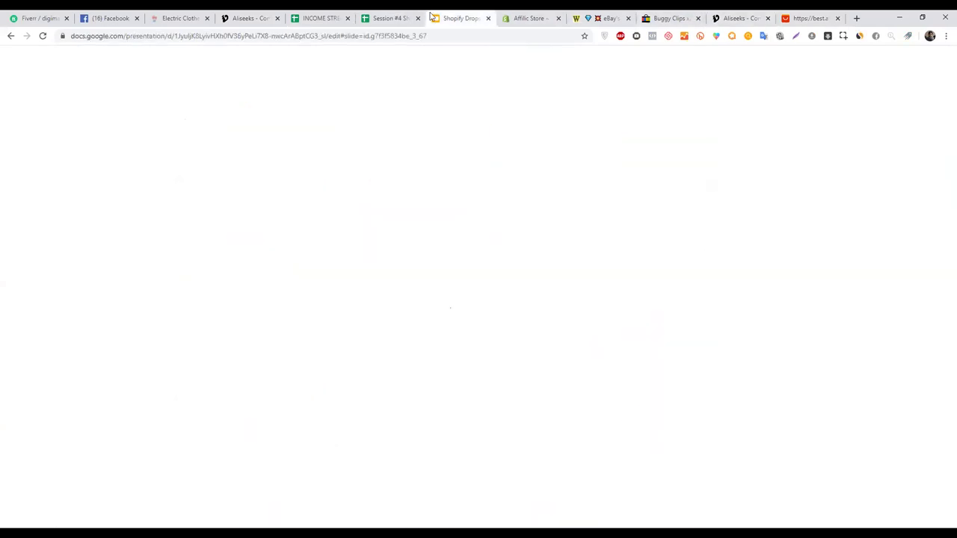
click(626, 209)
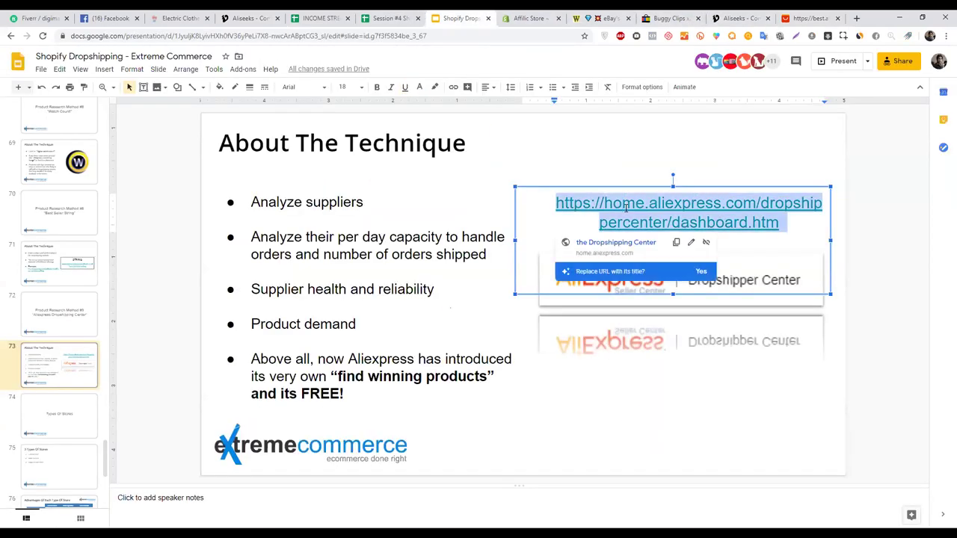
click(856, 18)
text(https://home.aliexpress.com/dropshippercenter/dashboard.htm)
key(Return)
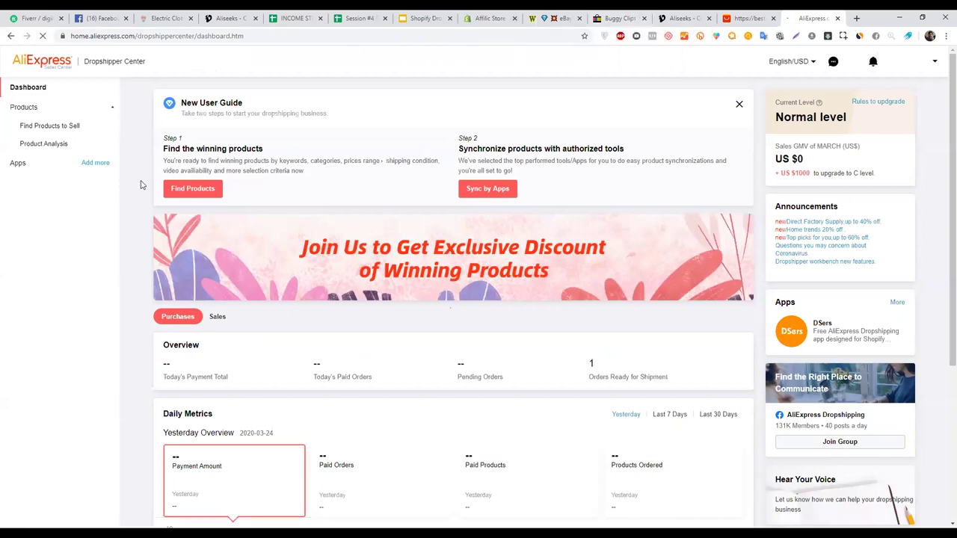
Step: Run the AliExpress search for "electric clothes drying rack" and sort the results by orders
key(ctrl+shift+Tab)
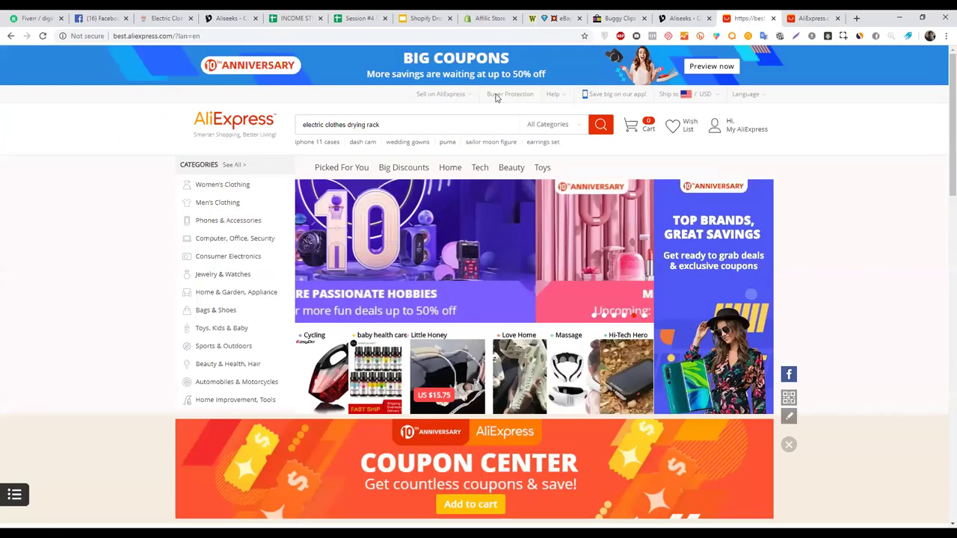
triple_click(384, 124)
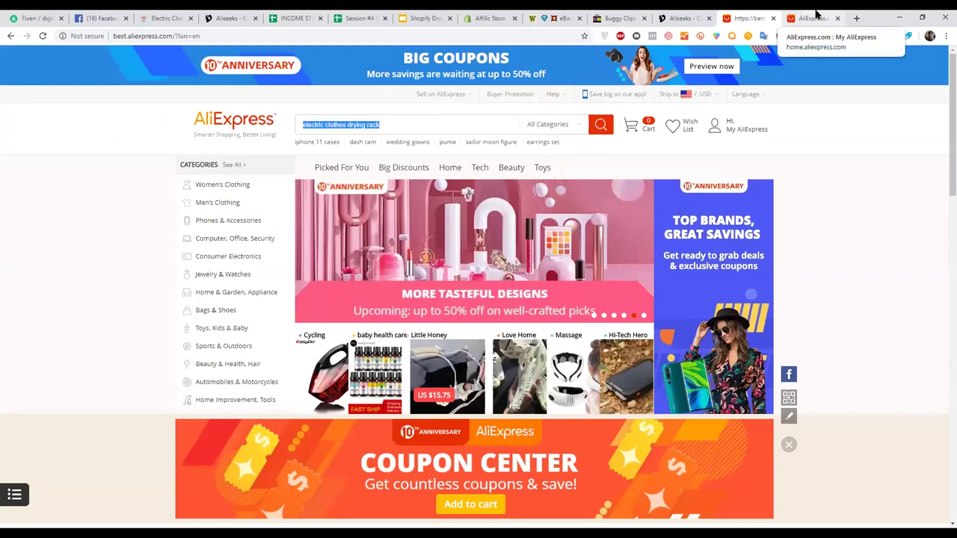
click(604, 127)
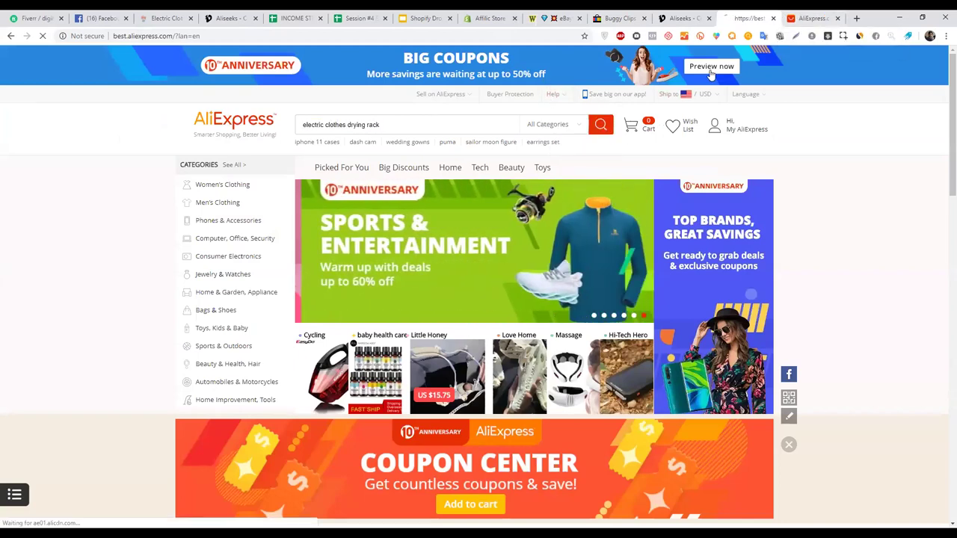
click(801, 14)
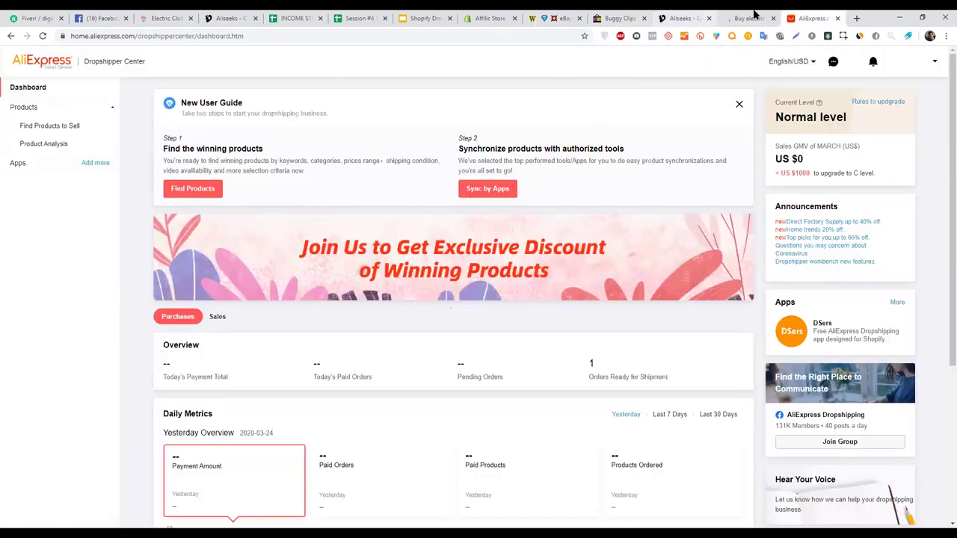
key(ctrl+shift+Tab)
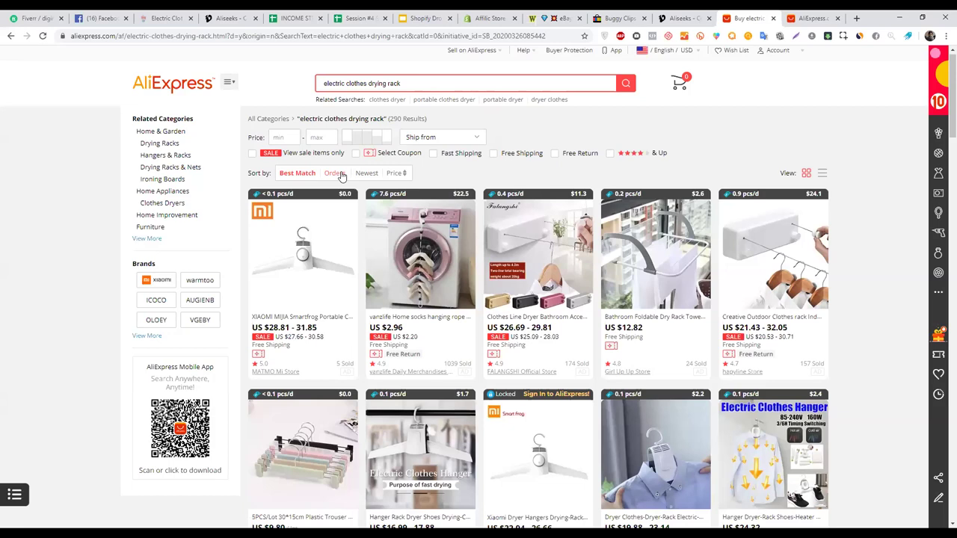
click(334, 174)
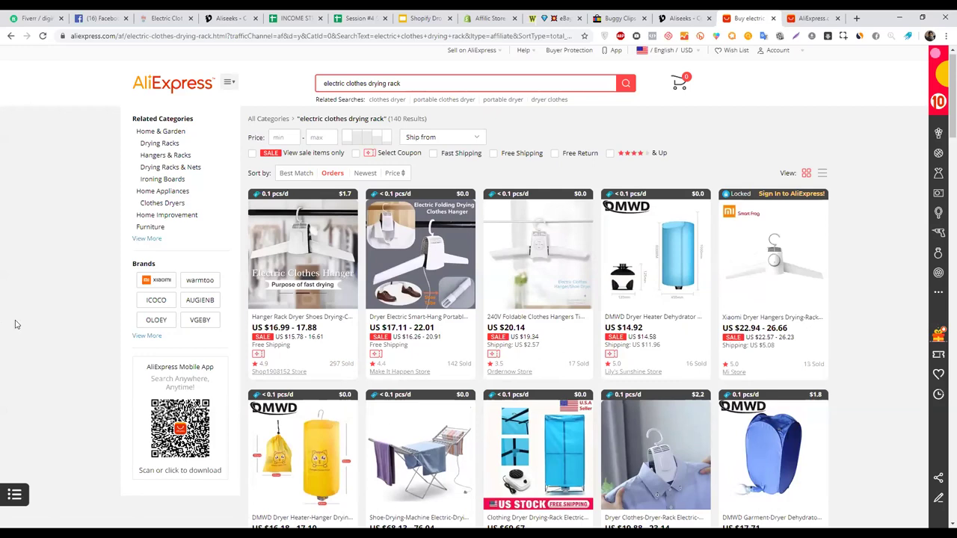
Step: Change the AliExpress search phrase to "electric clothes drying hanger" and run the search
double_click(392, 84)
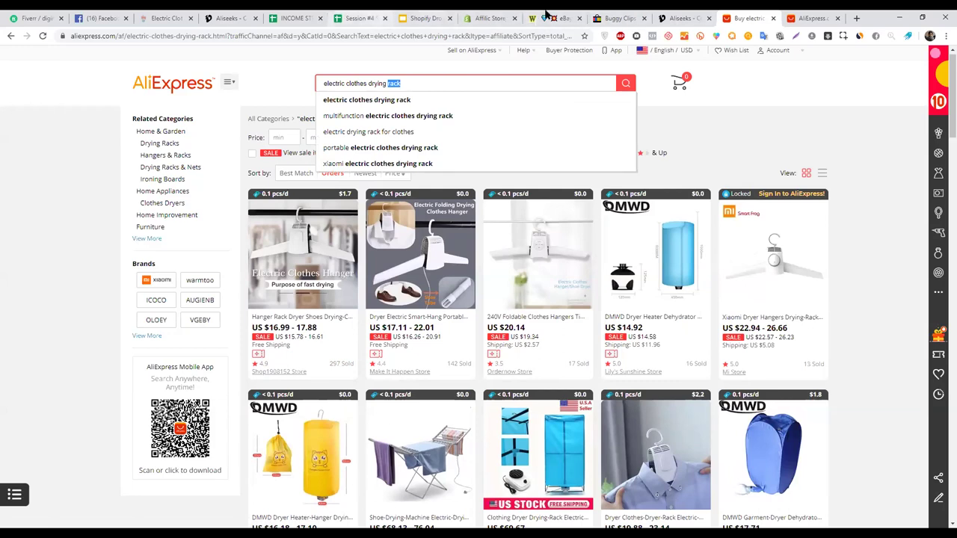
click(241, 17)
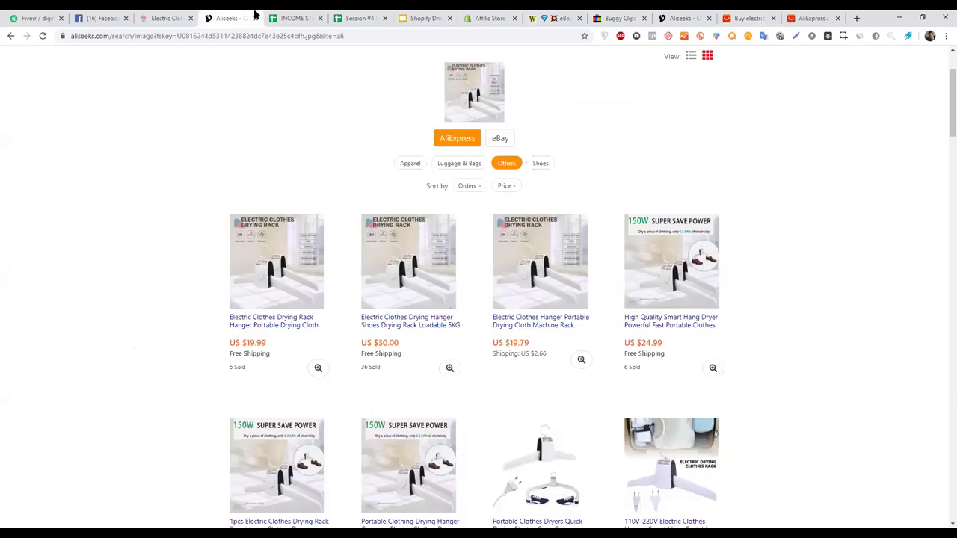
click(800, 16)
click(741, 17)
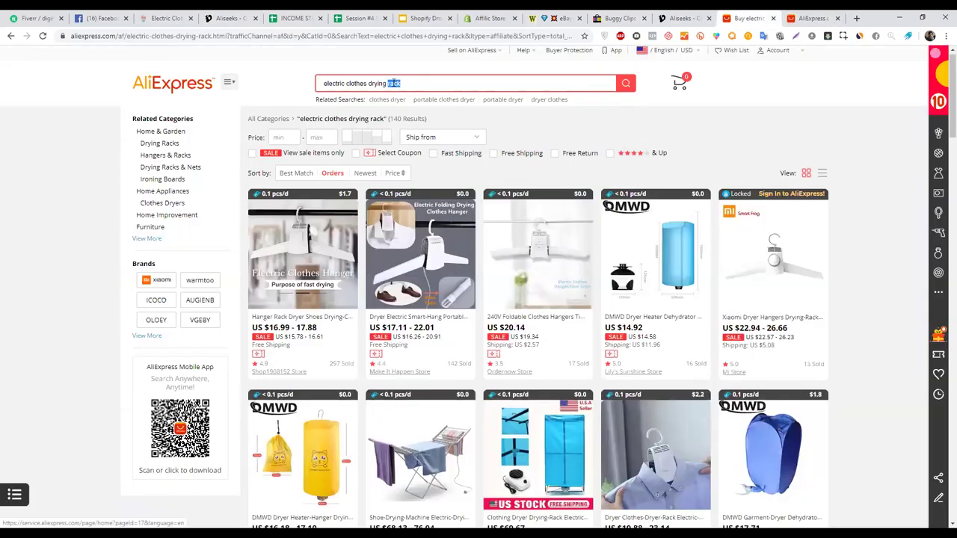
text(hanger)
key(Return)
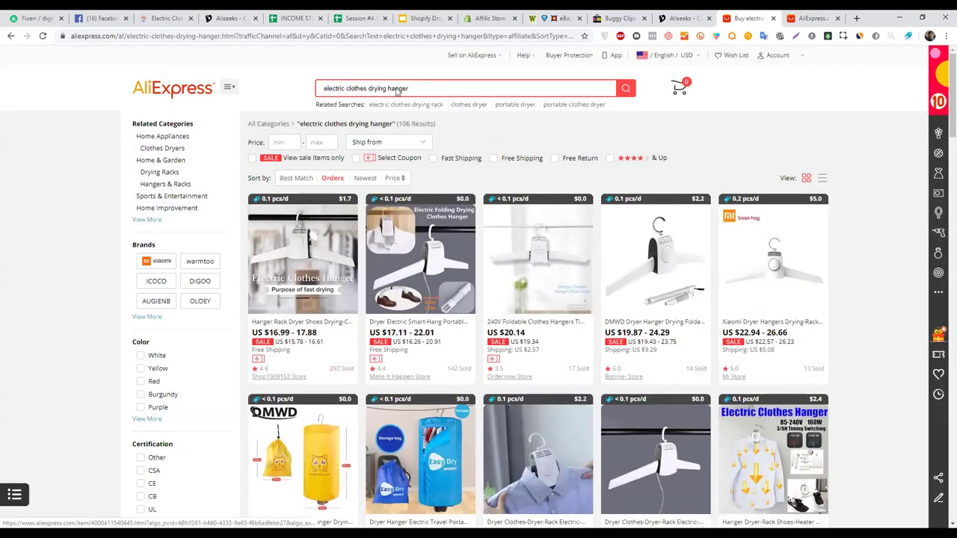
Step: Search again for "electric clothes drying rack" and examine the listings sorted by orders
double_click(388, 88)
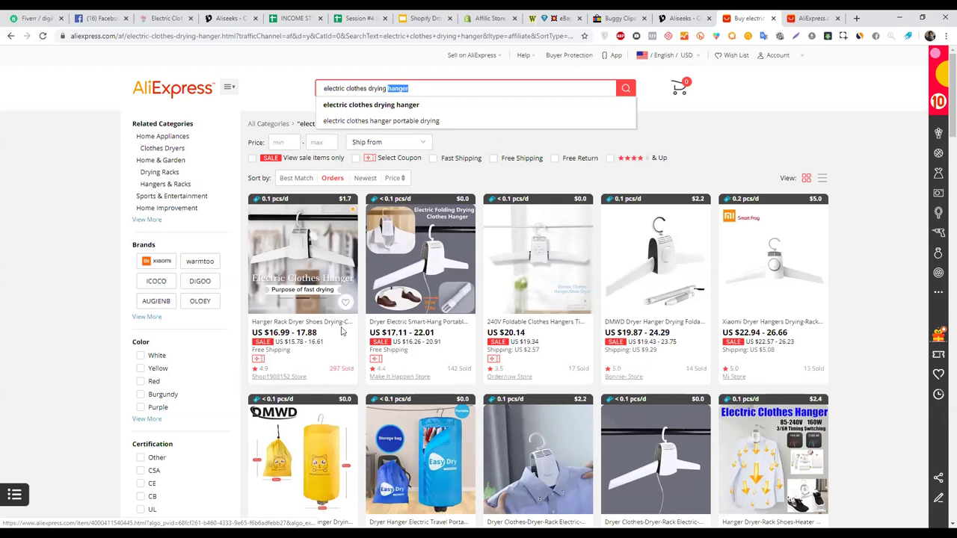
text(rack)
key(Return)
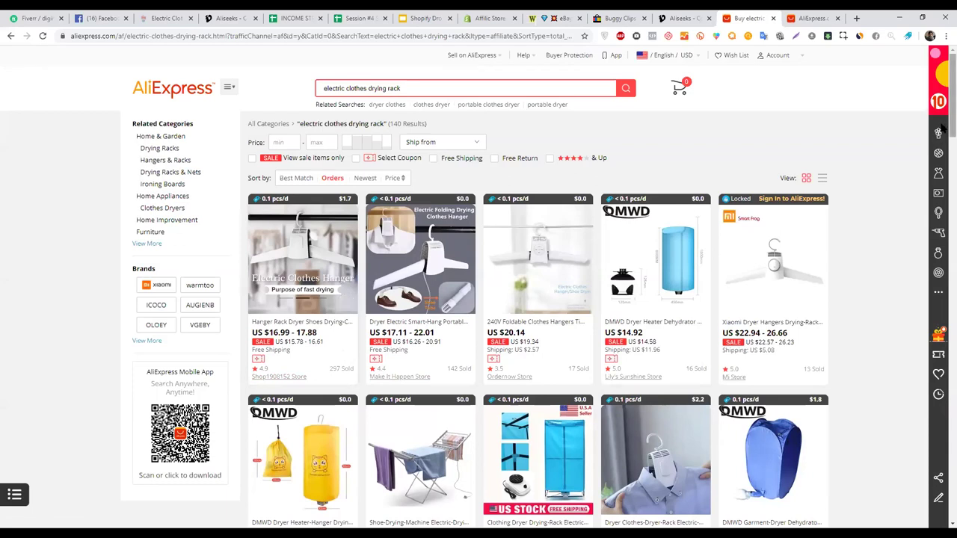
scroll(706, 141, down, 3)
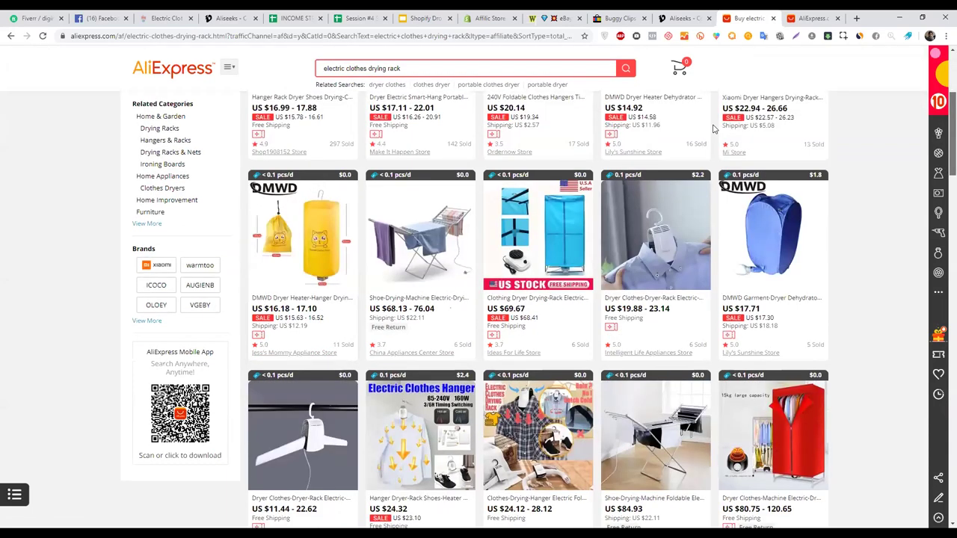
Step: Compare the prices, ratings and sold quantities across the rows of electric clothes drying rack listings
scroll(713, 129, up, 3)
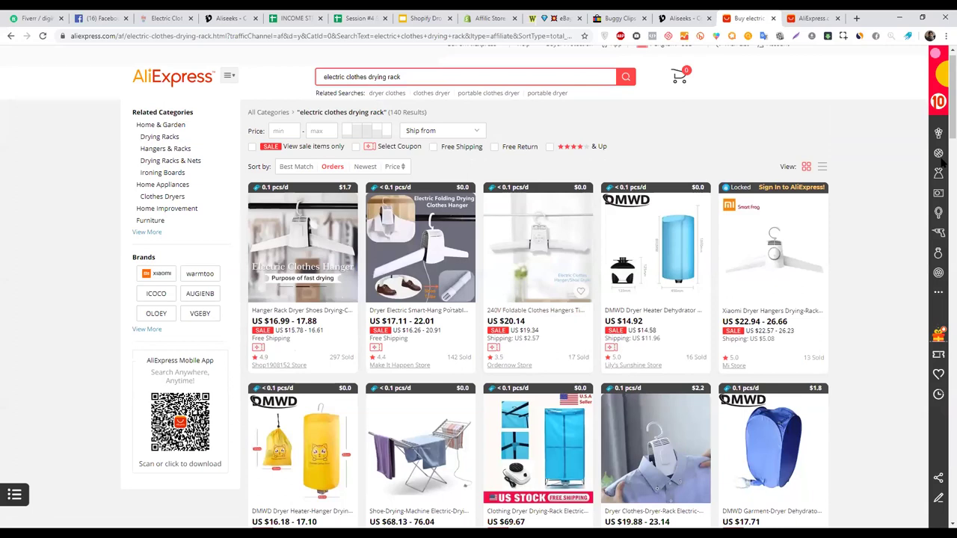
scroll(942, 67, down, 2)
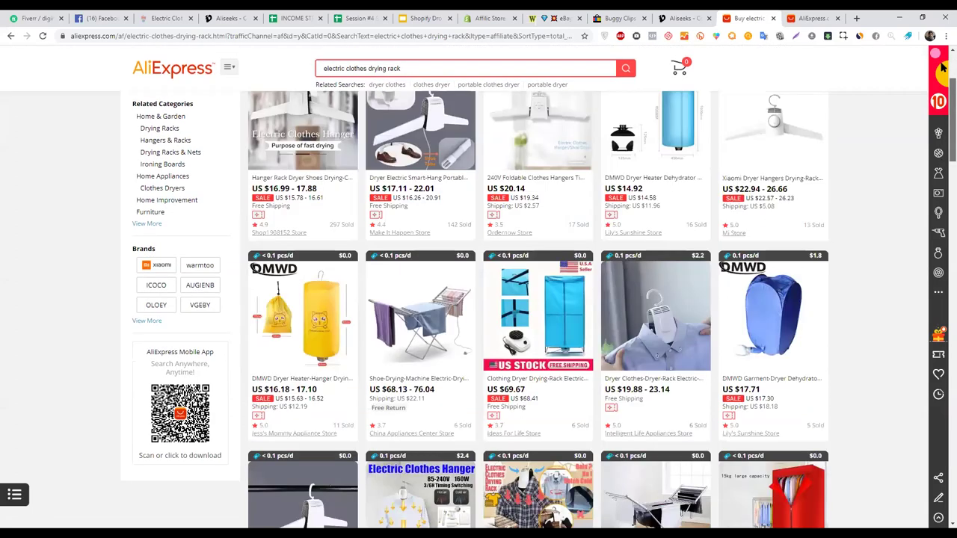
scroll(943, 67, up, 2)
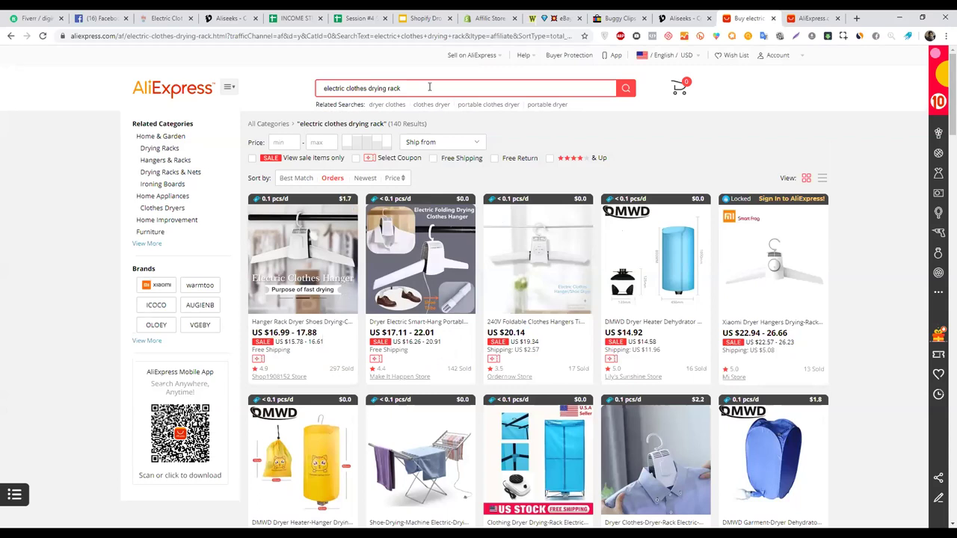
drag(944, 118, 944, 173)
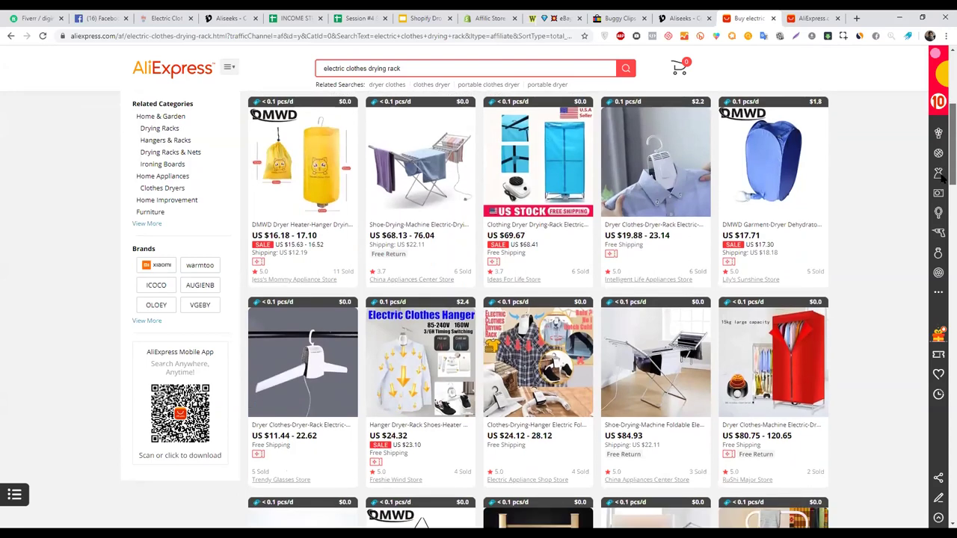
scroll(319, 285, down, 2)
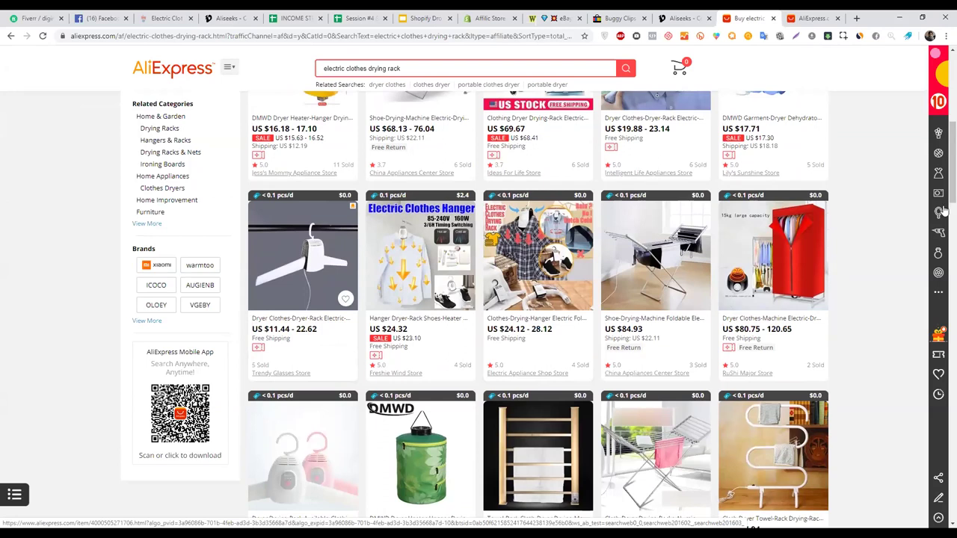
scroll(944, 232, down, 4)
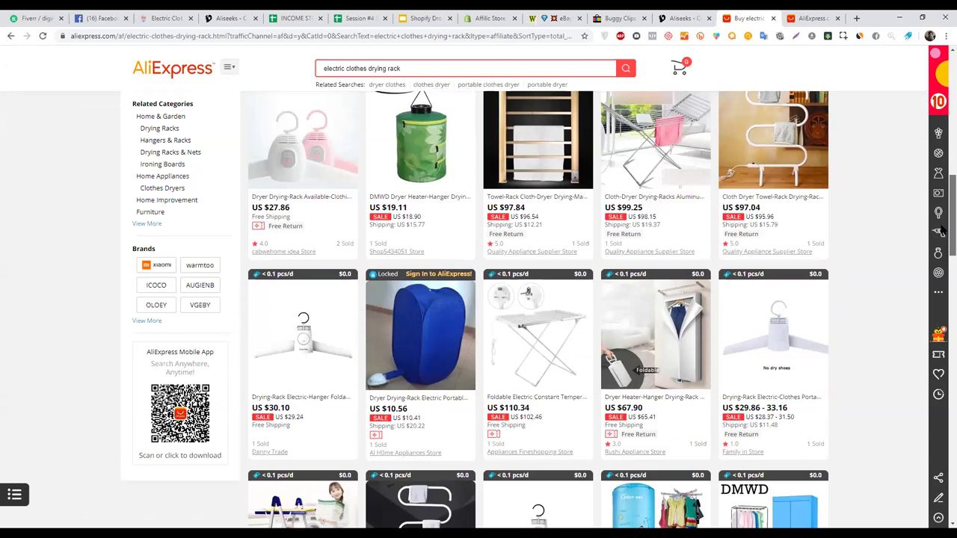
scroll(943, 233, down, 2)
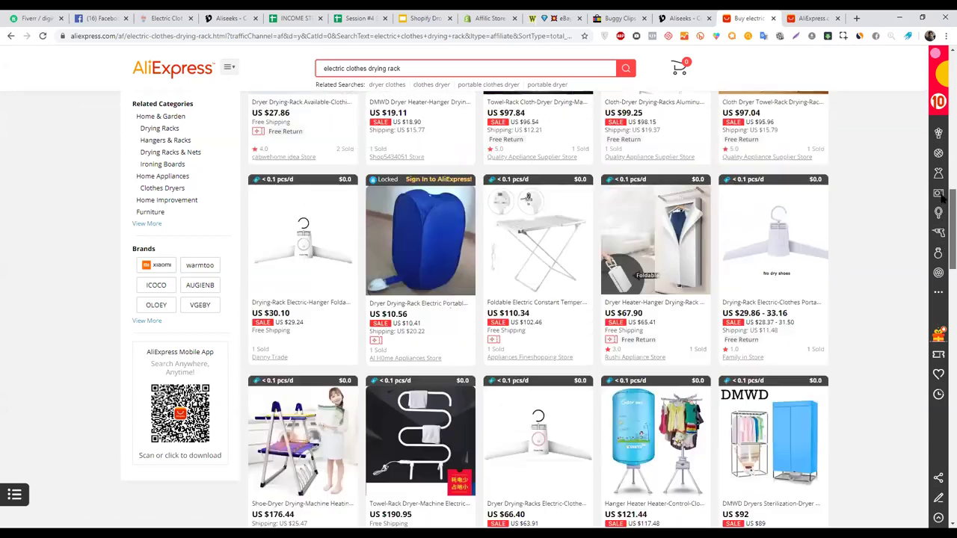
scroll(943, 195, up, 4)
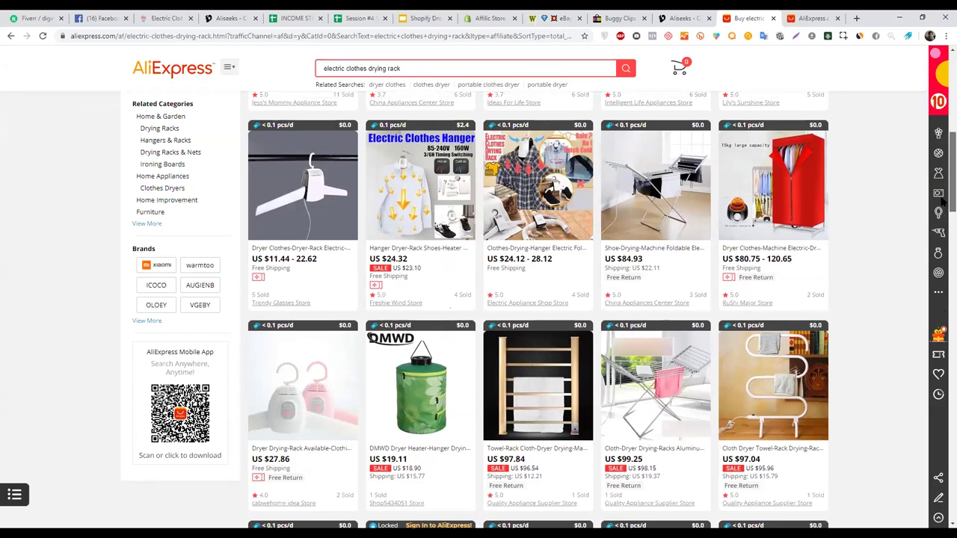
Step: Copy the Trendy Glasses Store dryer rack's product link and run a Product Analysis on it in the AliExpress Dropshipper Center
right_click(290, 184)
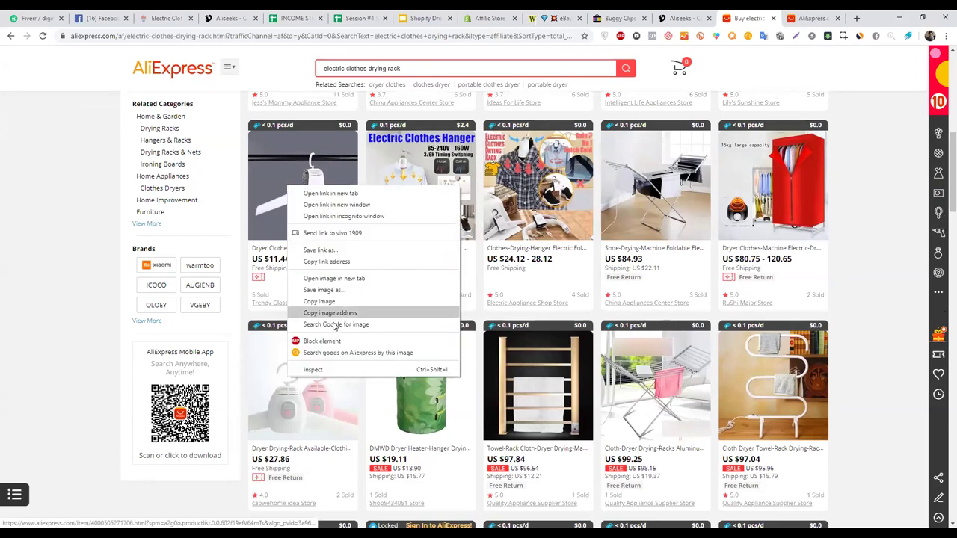
click(355, 265)
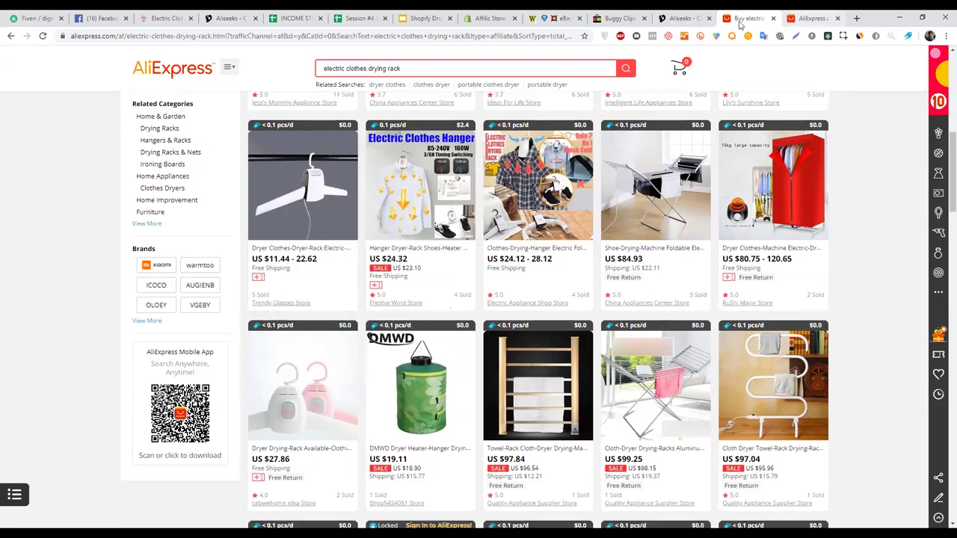
key(ctrl+Tab)
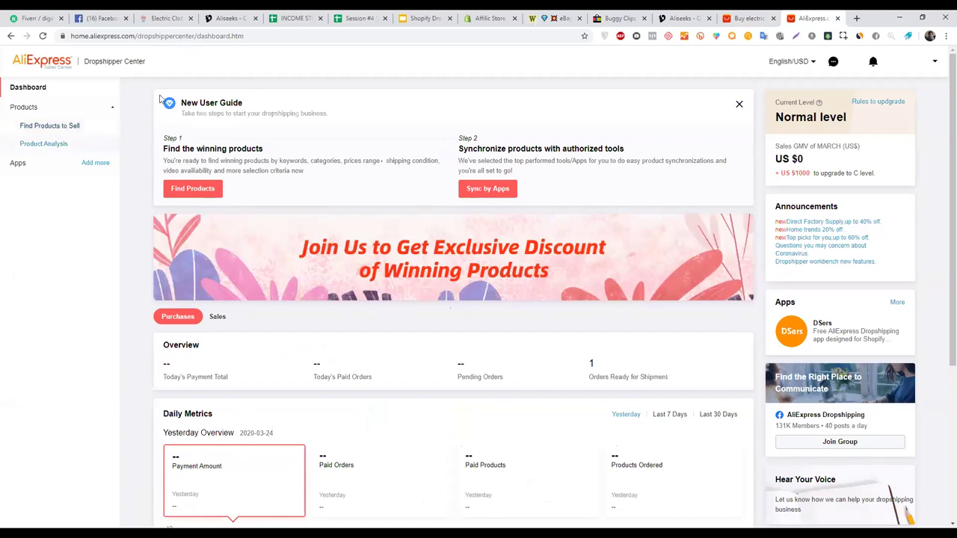
click(44, 144)
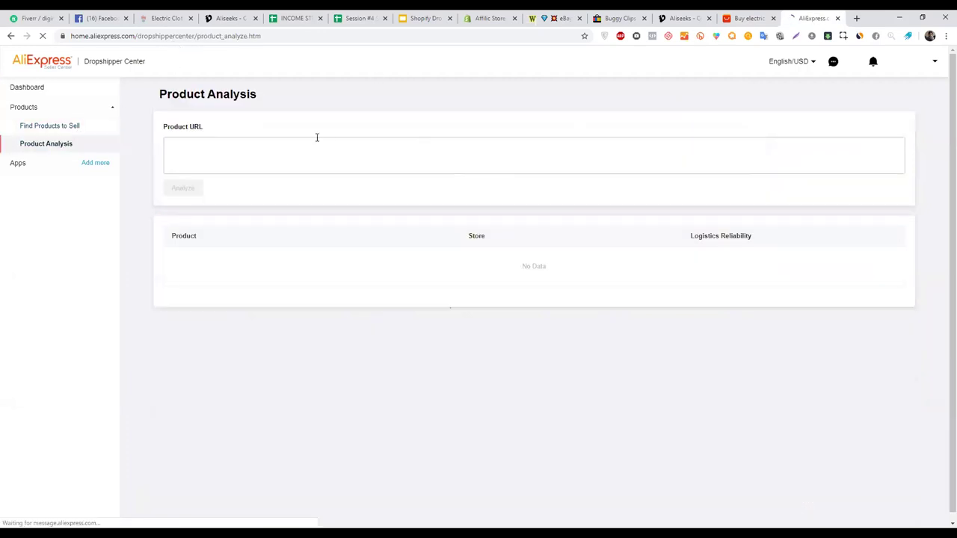
click(243, 148)
key(ctrl+v)
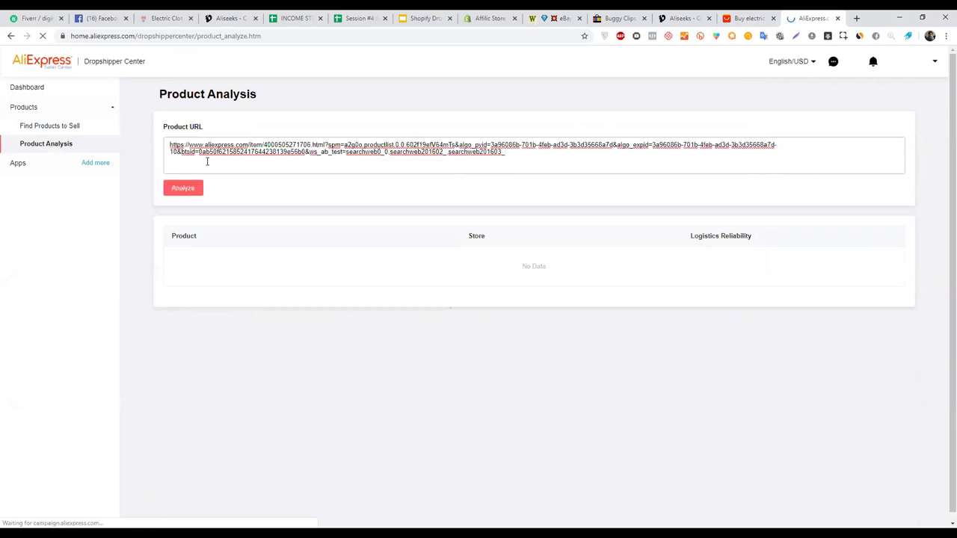
click(180, 189)
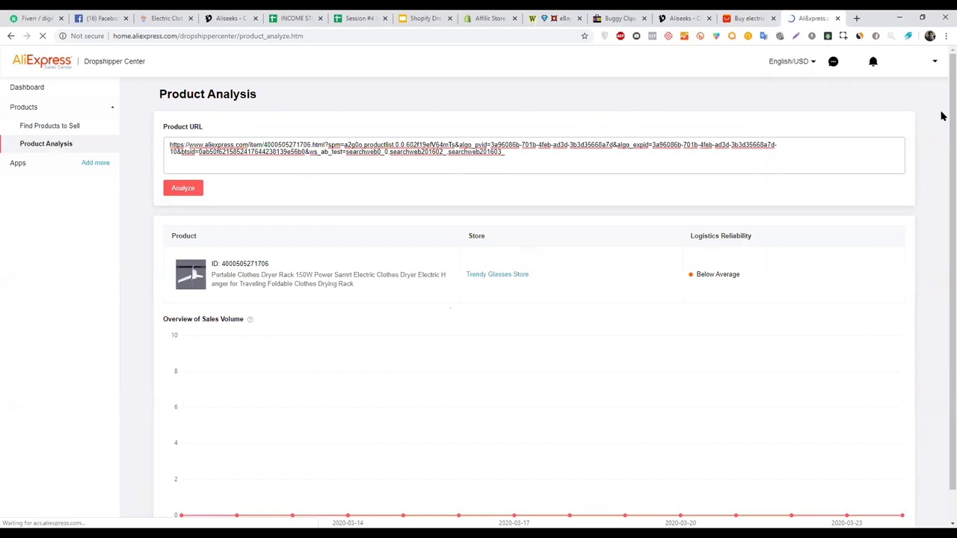
scroll(944, 170, down, 1)
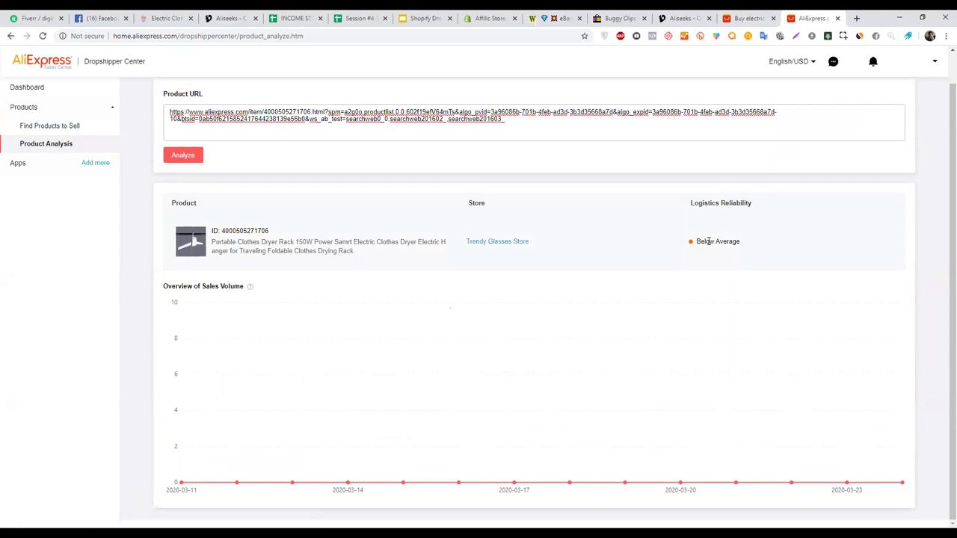
Step: Run a Product Analysis on the Shop1908152 Store hanger rack dryer from the AliExpress results and examine its sales volume chart
click(739, 18)
scroll(941, 87, up, 6)
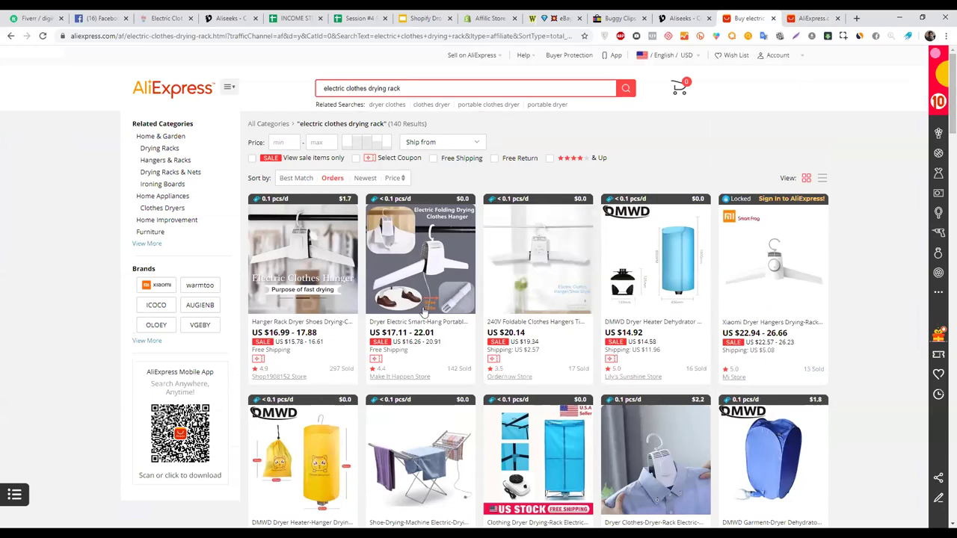
right_click(321, 243)
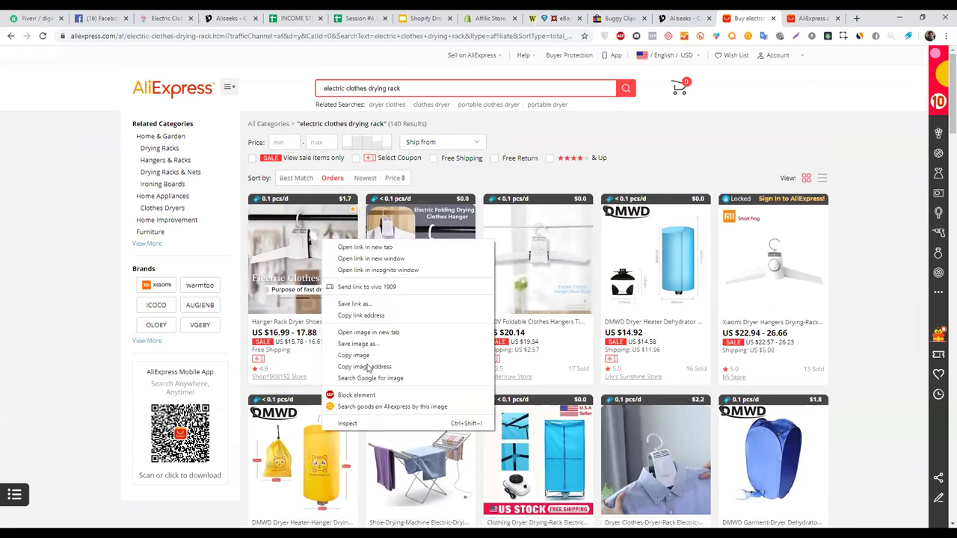
click(361, 315)
click(807, 16)
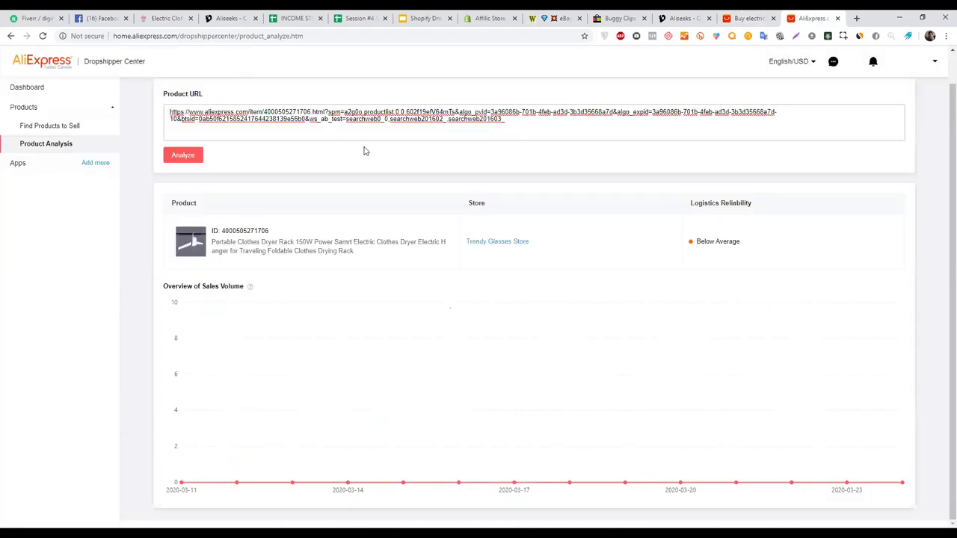
key(ctrl+a)
key(ctrl+v)
click(200, 157)
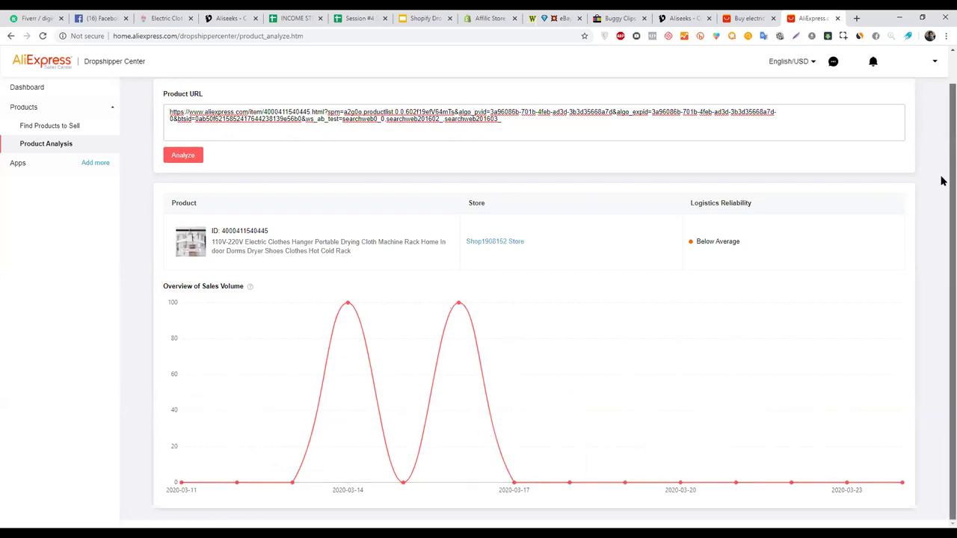
scroll(940, 179, up, 1)
scroll(940, 202, down, 1)
scroll(942, 150, up, 1)
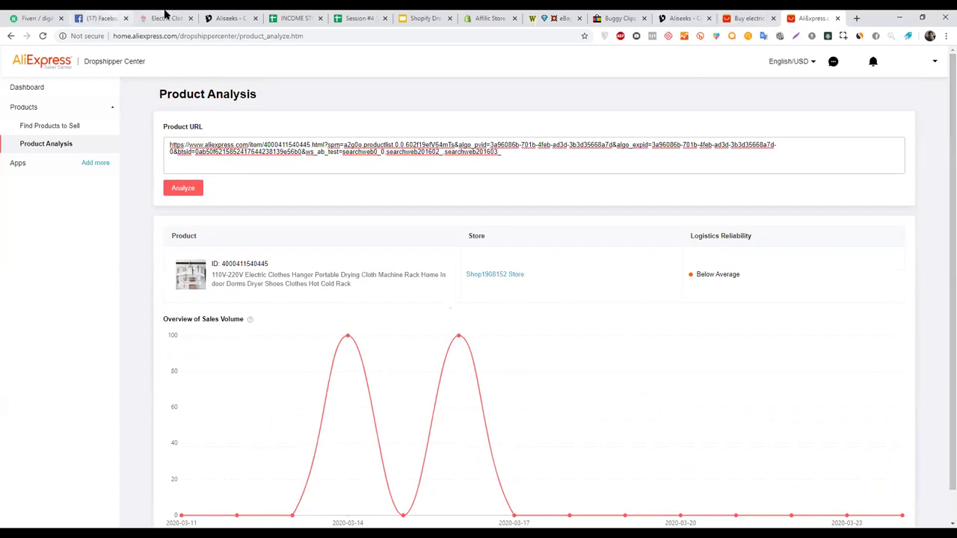
Step: Go back to the woowlish.com store's best-selling products, and browse and refresh the Facebook news feed for product ads
click(165, 15)
click(11, 35)
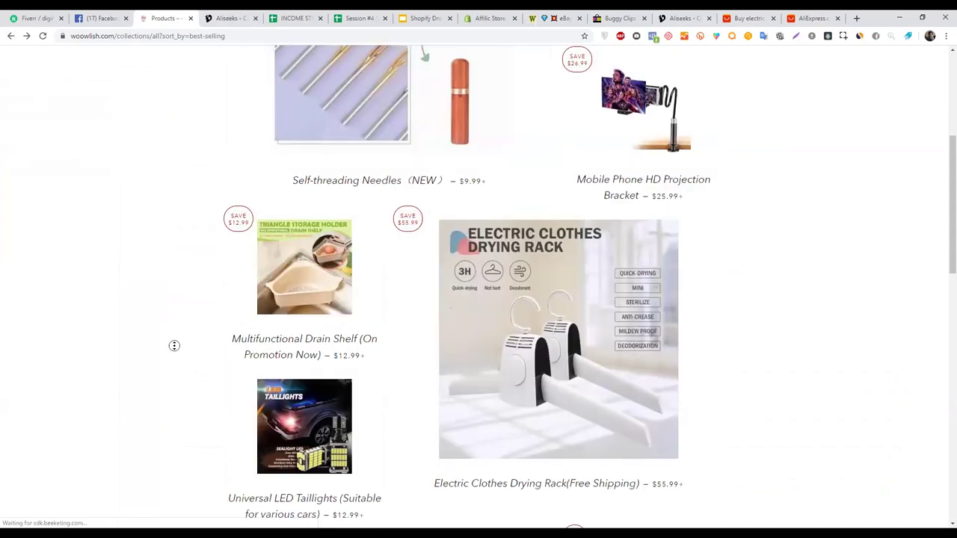
click(100, 17)
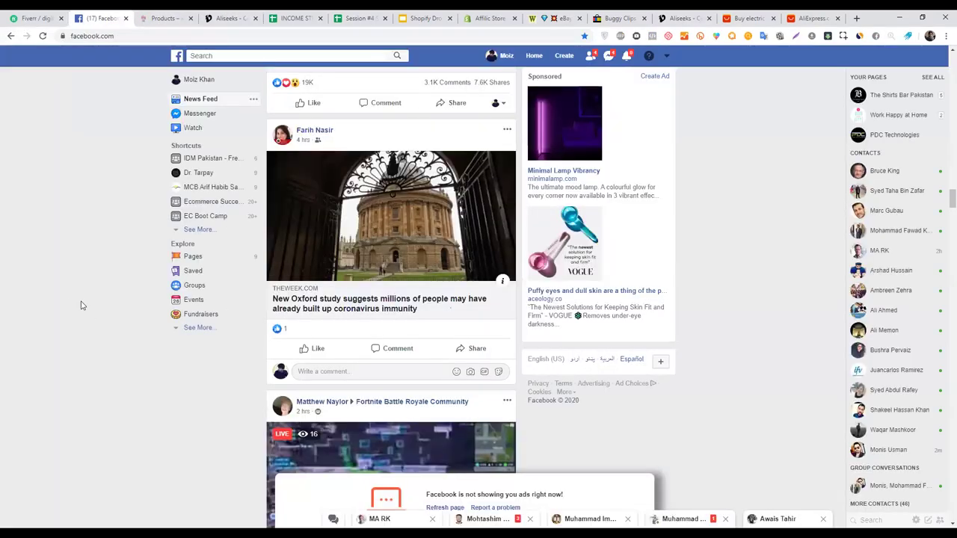
scroll(63, 272, up, 15)
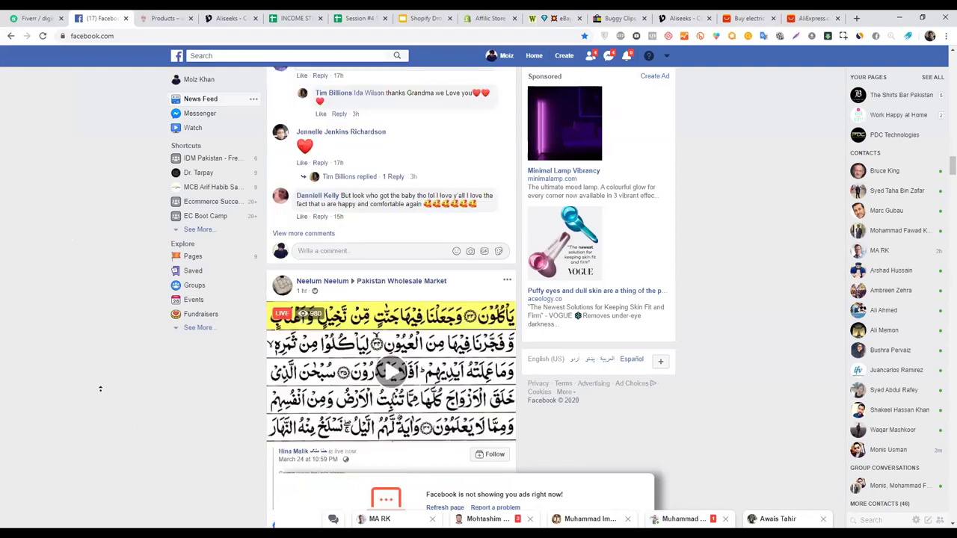
scroll(85, 344, down, 10)
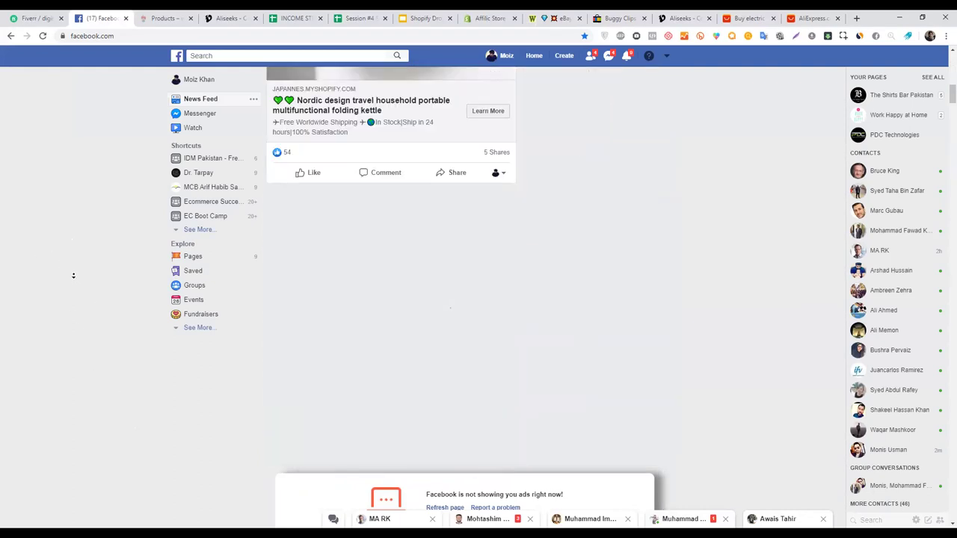
scroll(82, 291, up, 3)
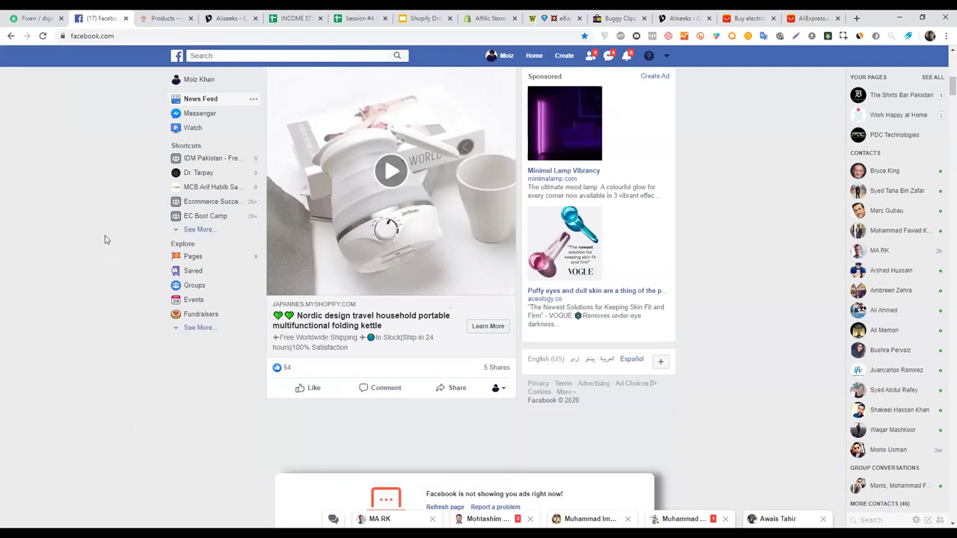
click(445, 507)
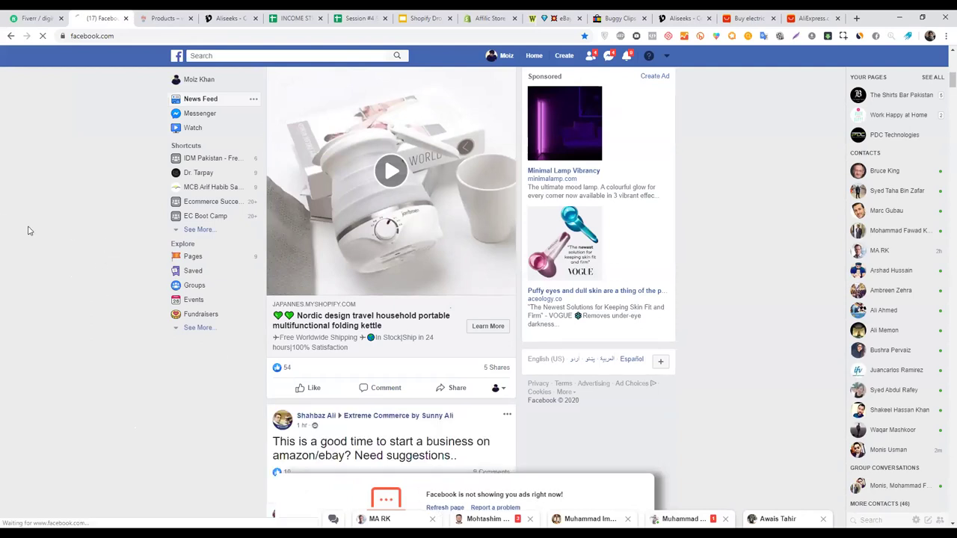
Step: Copy the Make It Happen Store dryer's link from the AliExpress results and analyze it in the Dropshipper Center
click(772, 13)
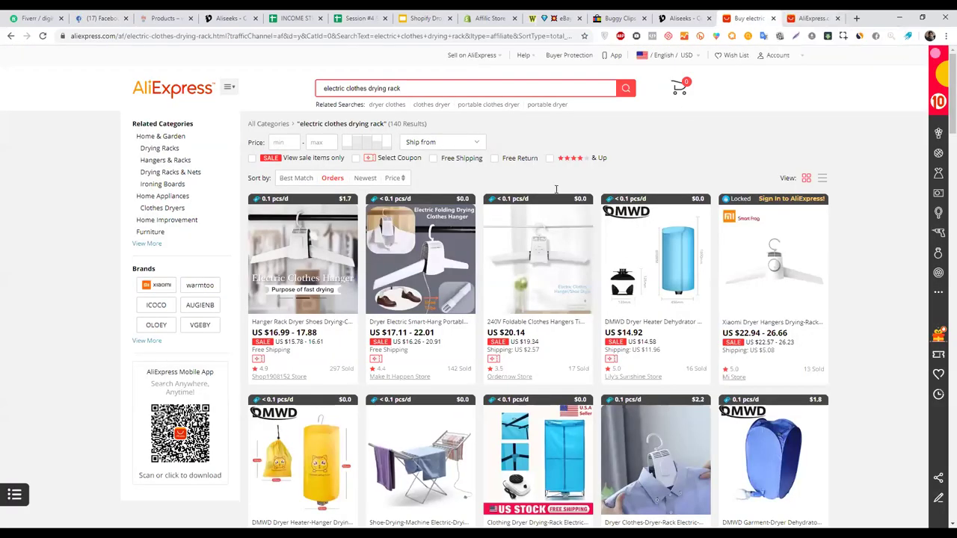
right_click(421, 261)
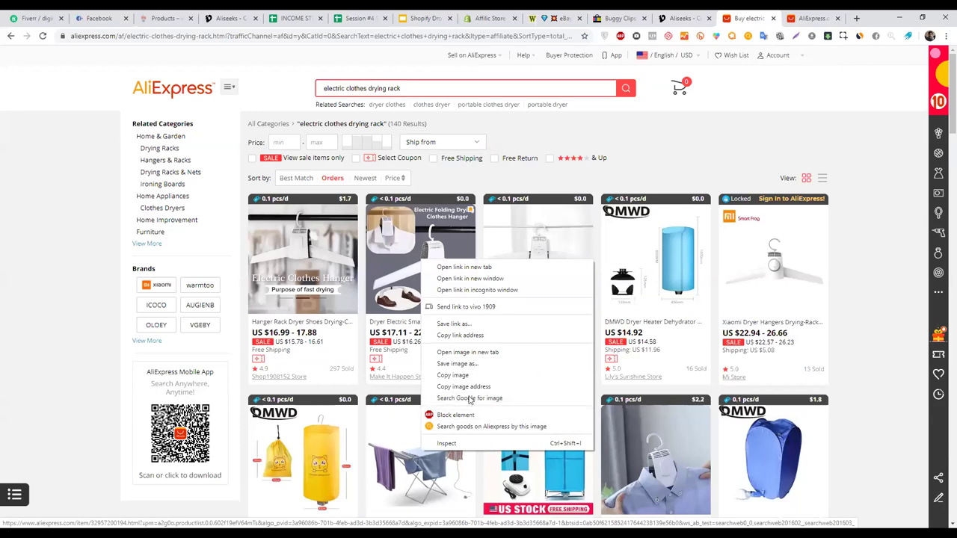
click(482, 335)
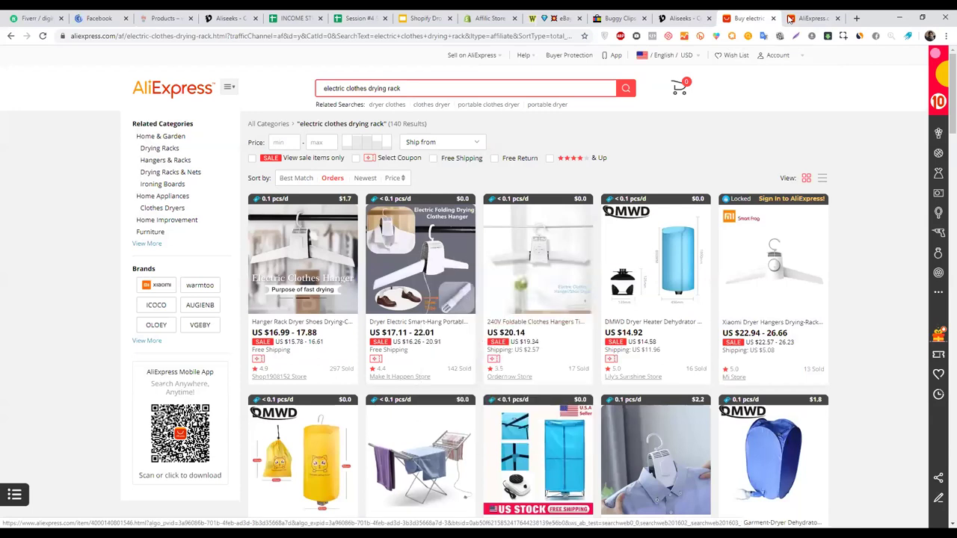
click(790, 18)
triple_click(391, 159)
key(ctrl+v)
click(197, 188)
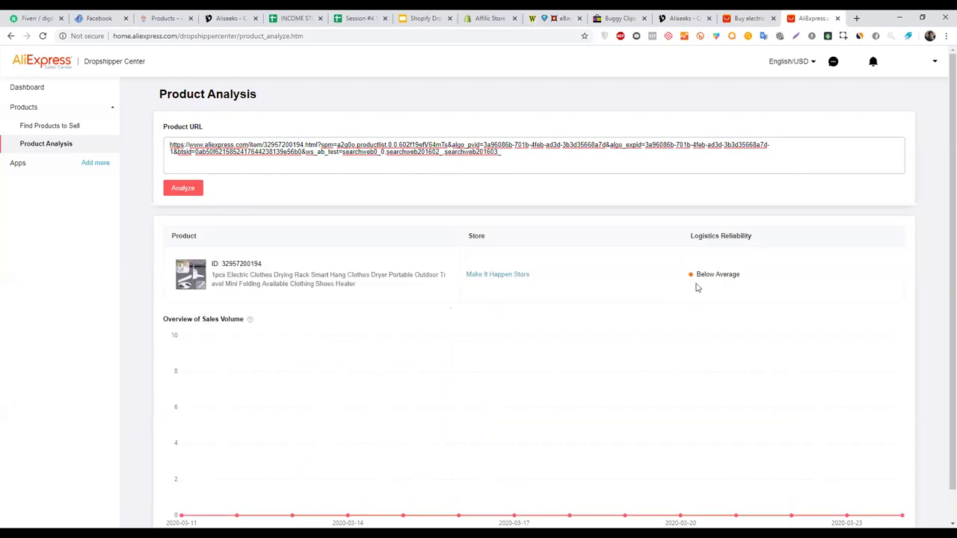
Step: Copy the Ordernow Store 240V foldable clothes hanger's link from the AliExpress results and analyze it in the Dropshipper Center
click(749, 17)
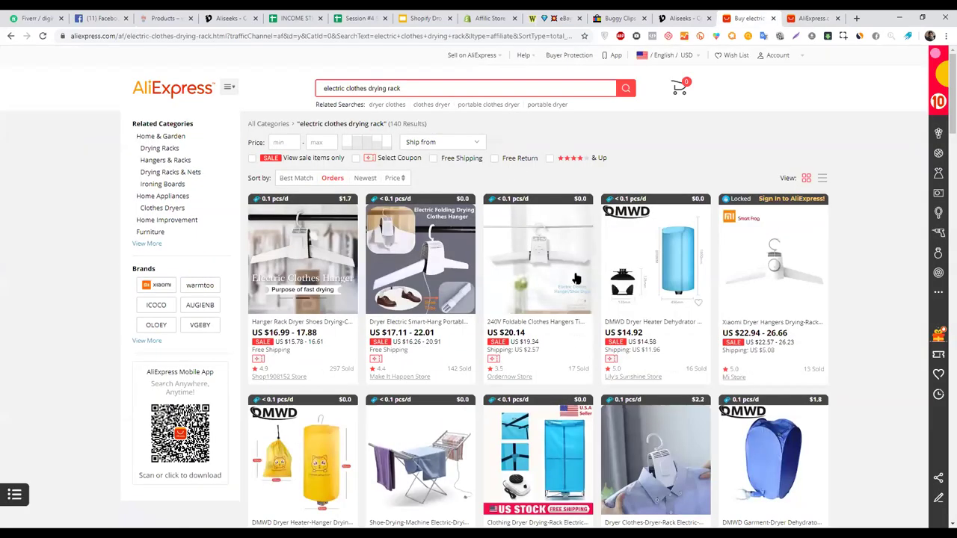
right_click(534, 260)
right_click(643, 223)
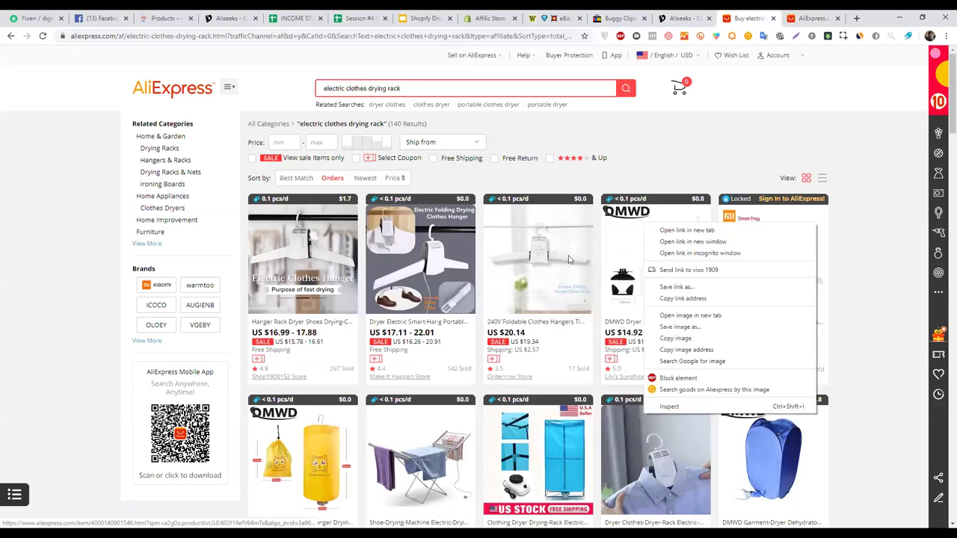
right_click(499, 262)
click(537, 338)
click(813, 17)
key(ctrl+a)
key(ctrl+v)
click(189, 187)
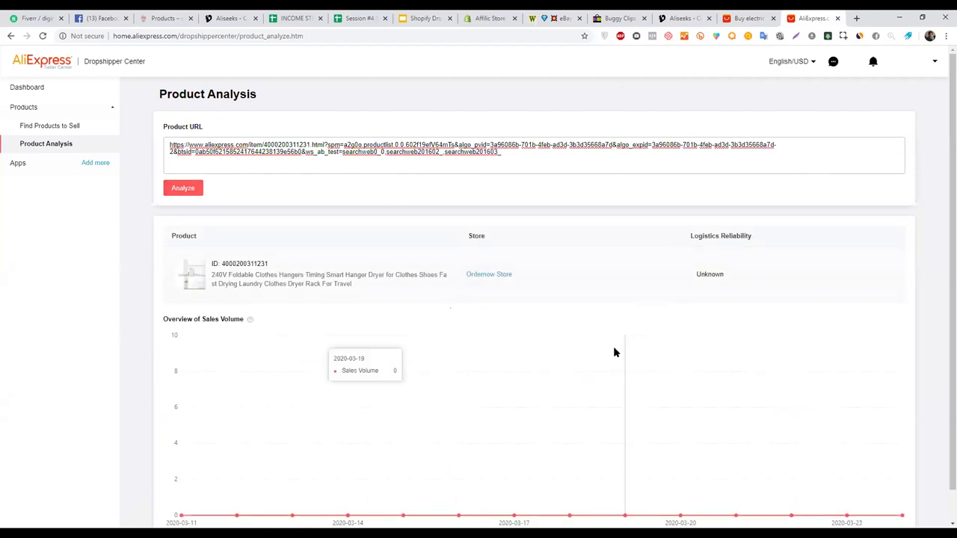
Step: Check the Facebook news feed and return to the AliExpress drying rack search results
click(155, 16)
click(111, 17)
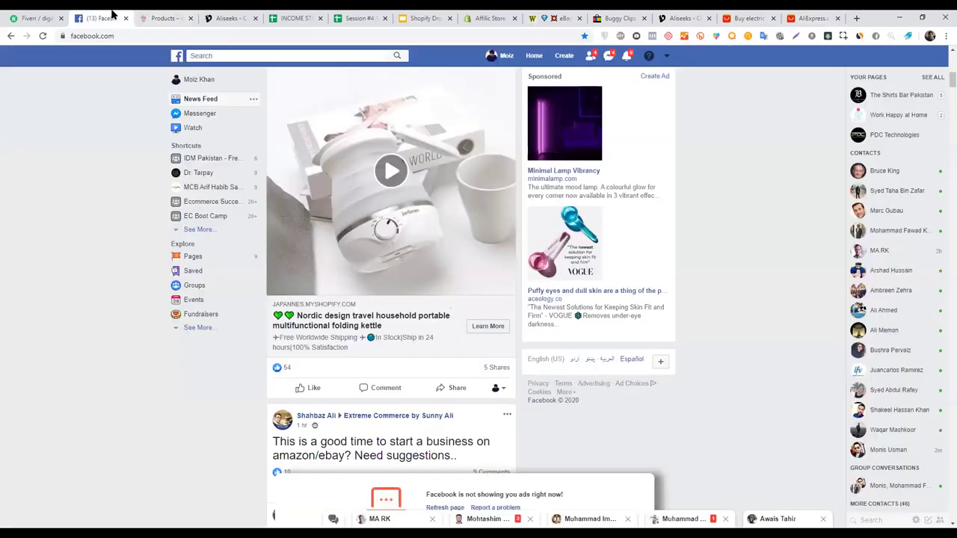
click(771, 15)
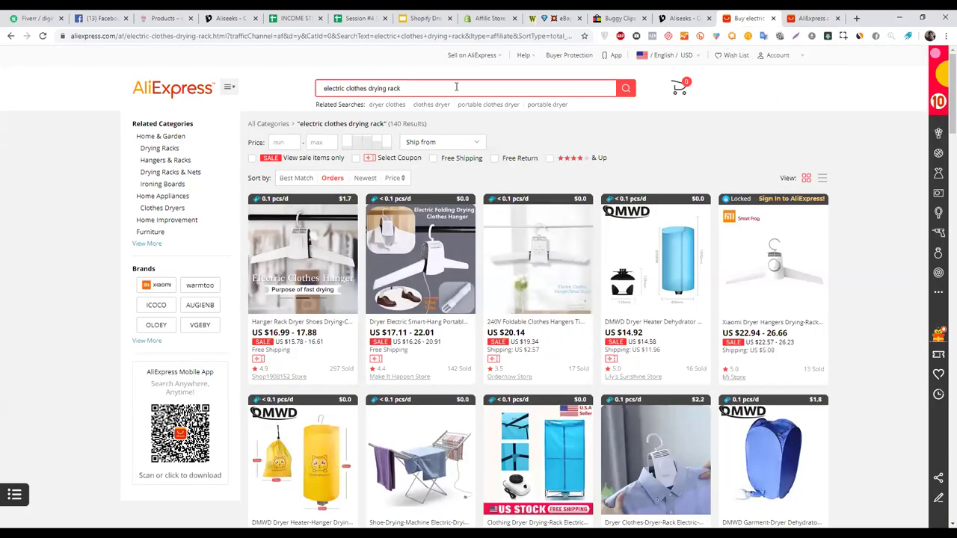
Step: Search AliExpress for "posture corrector" in place of the electric clothes drying rack
click(417, 90)
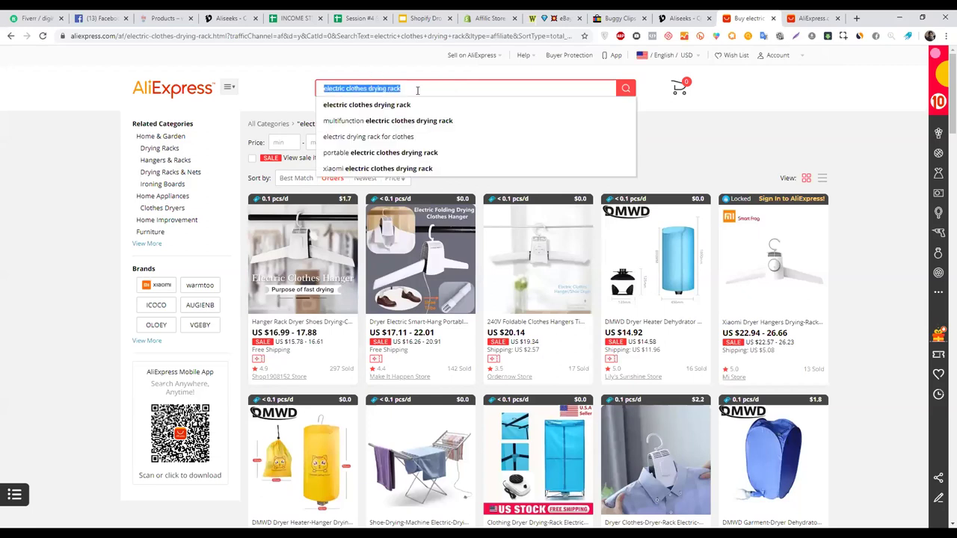
text(posture co)
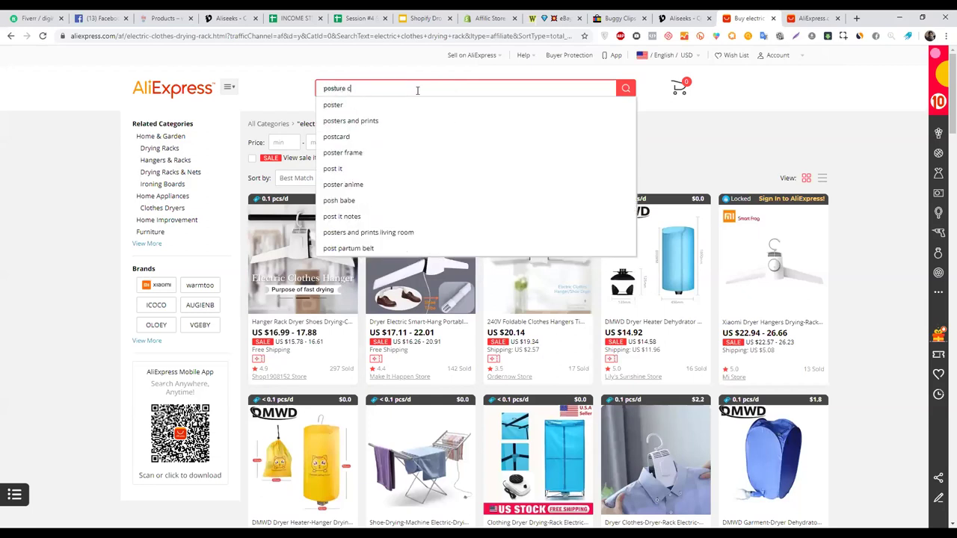
text(rrector)
key(Return)
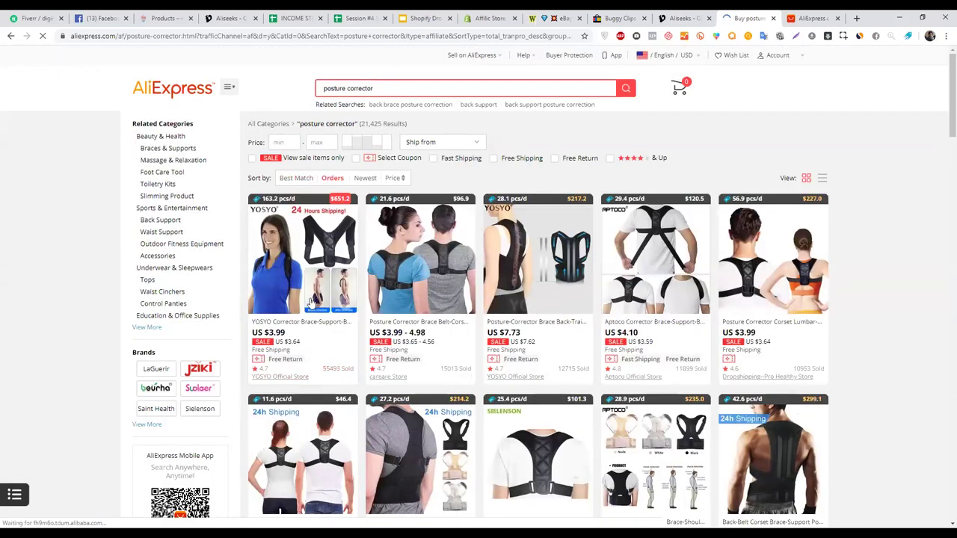
Step: Copy the first YOSYO Official Store posture corrector's link from the AliExpress results and analyze it in the Dropshipper Center
right_click(303, 244)
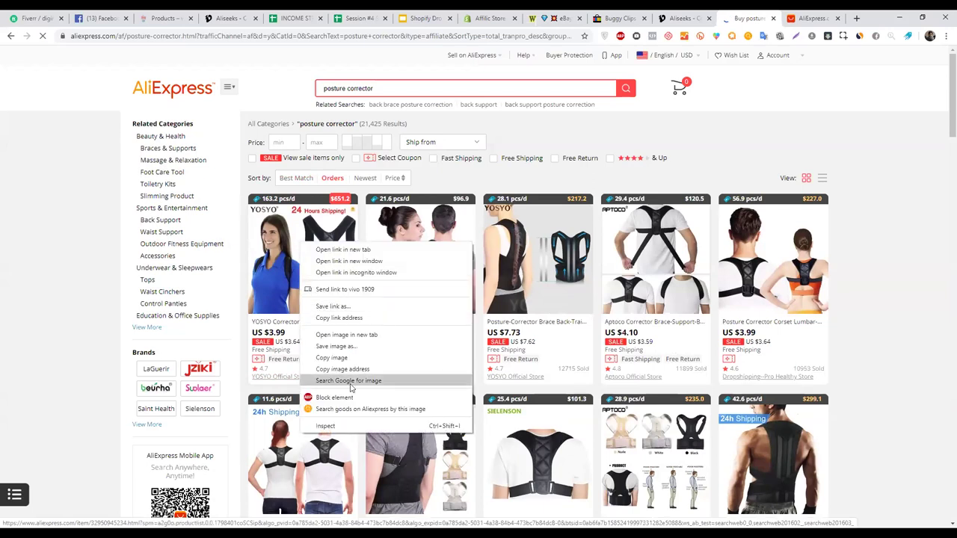
key(Escape)
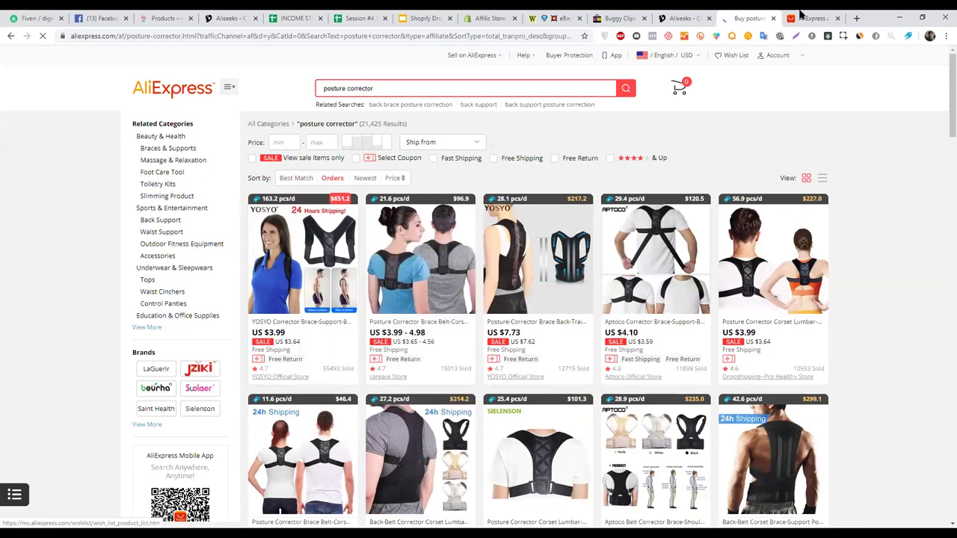
click(800, 13)
click(355, 149)
key(ctrl+a)
key(ctrl+v)
click(200, 187)
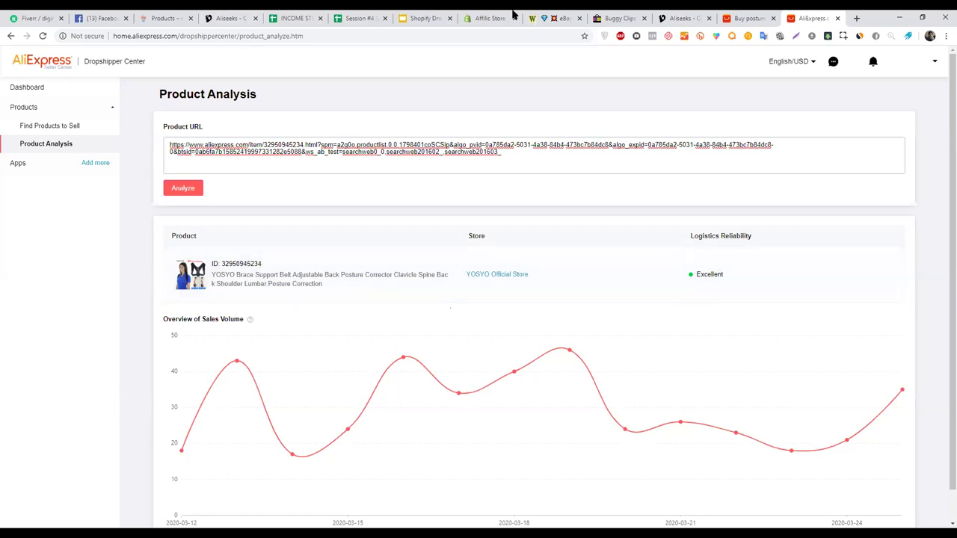
Step: Compare the YOSYO posture corrector's listing in the search results with its logistics reliability and sales volume chart
click(750, 15)
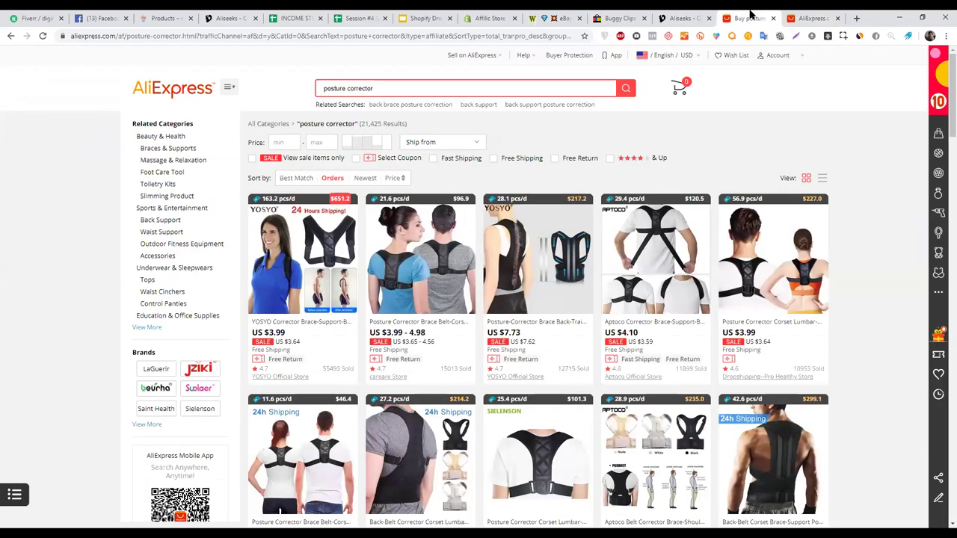
click(788, 13)
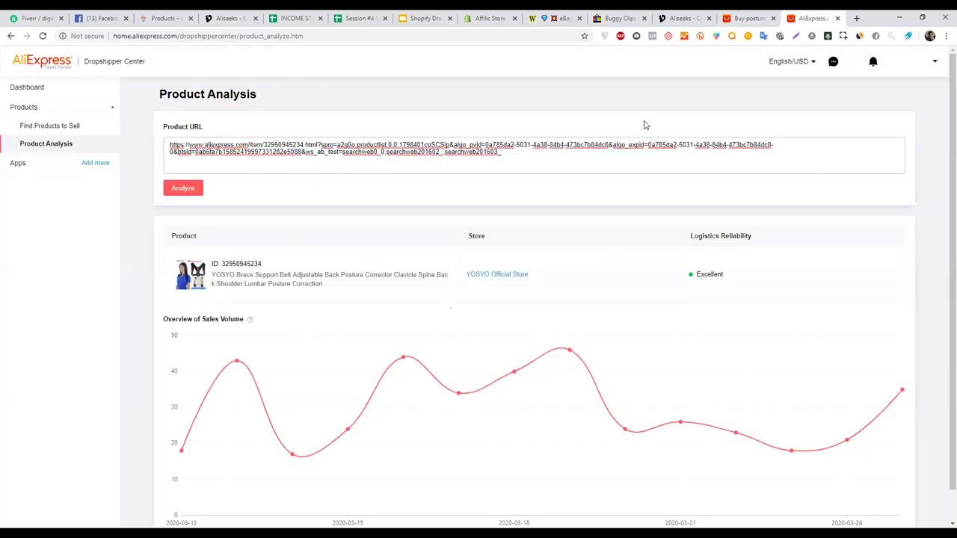
scroll(940, 207, down, 1)
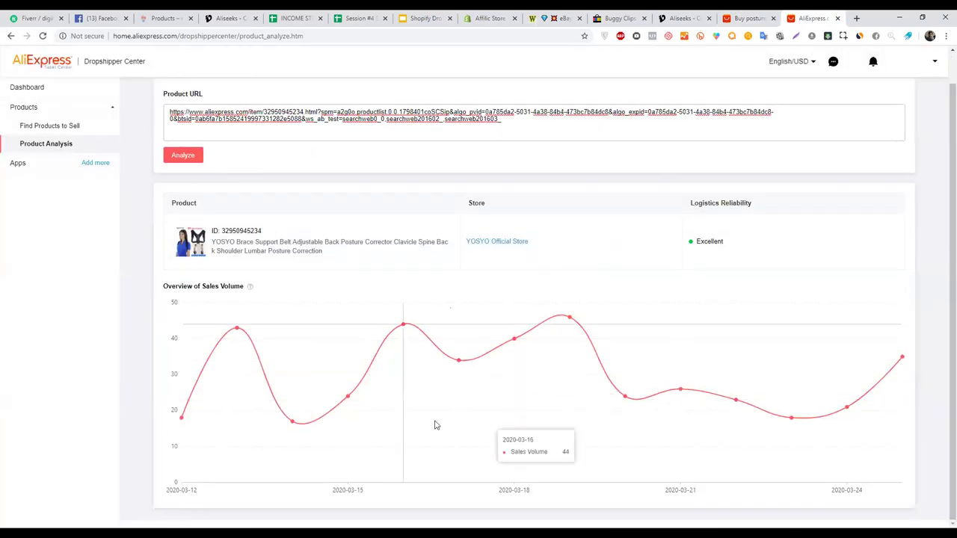
Step: Copy the careare Store posture corrector's link, analyze it in the Dropshipper Center, and compare the analysis with its search listing
click(750, 15)
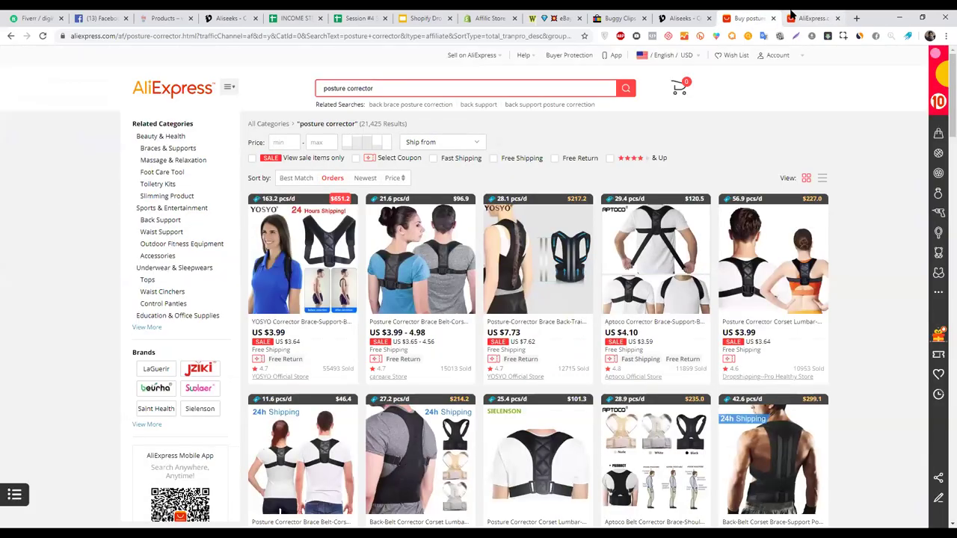
right_click(433, 236)
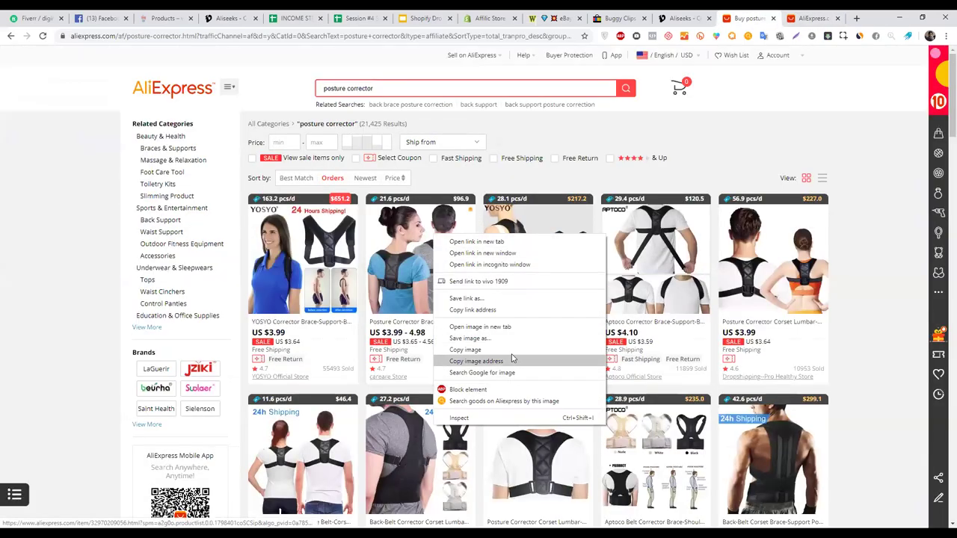
click(504, 309)
click(814, 18)
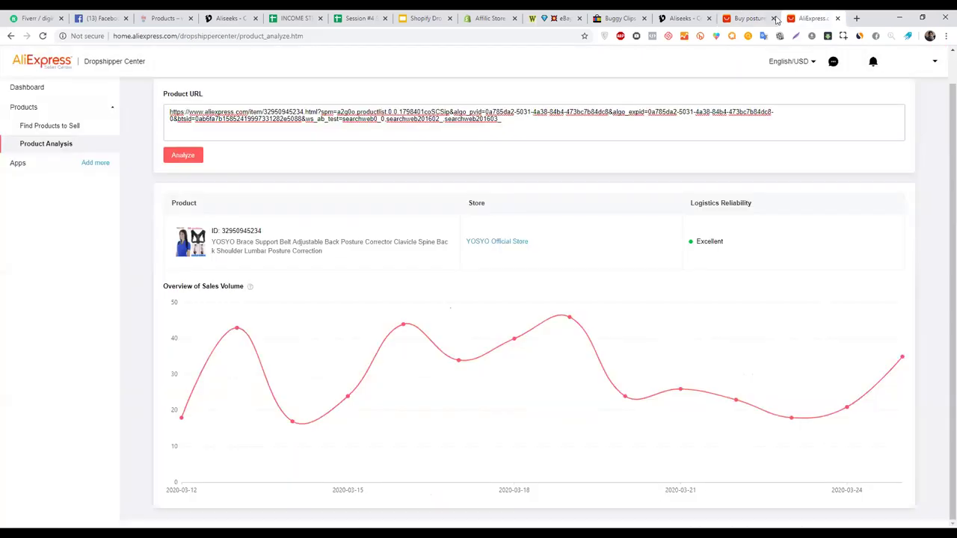
key(ctrl+a)
key(ctrl+v)
click(183, 157)
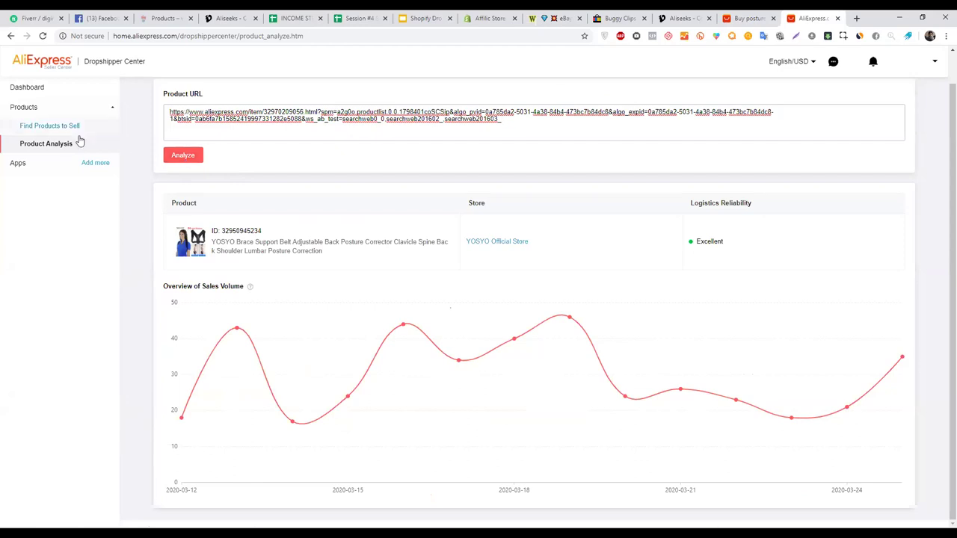
click(184, 155)
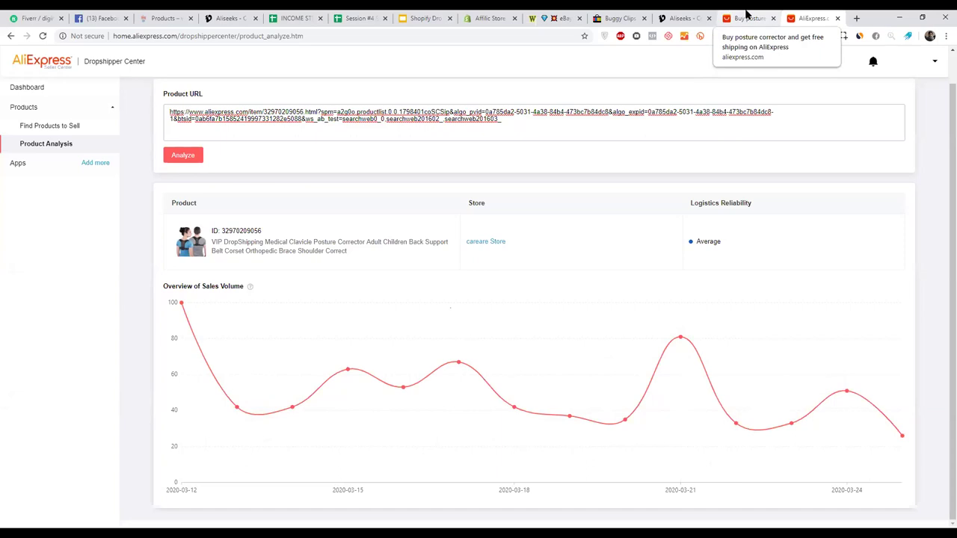
click(747, 17)
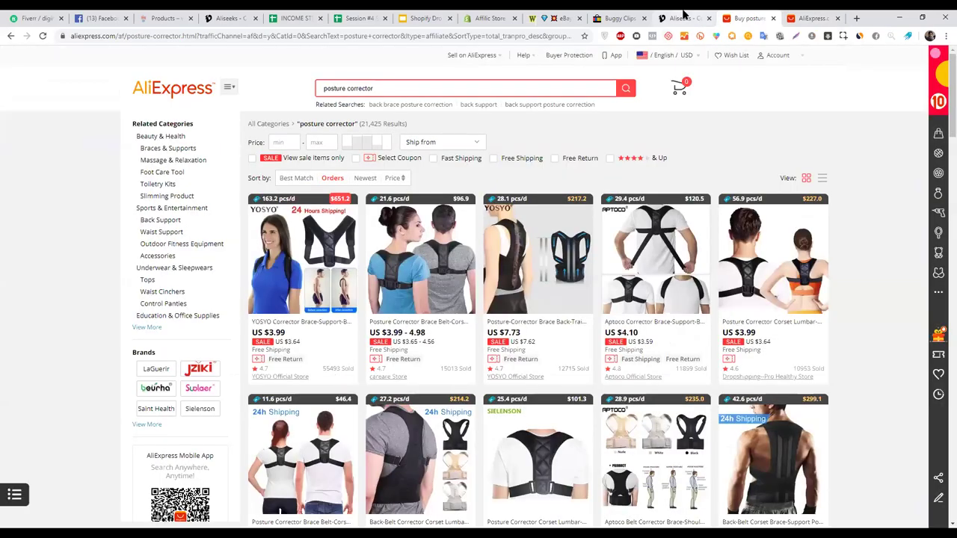
click(797, 16)
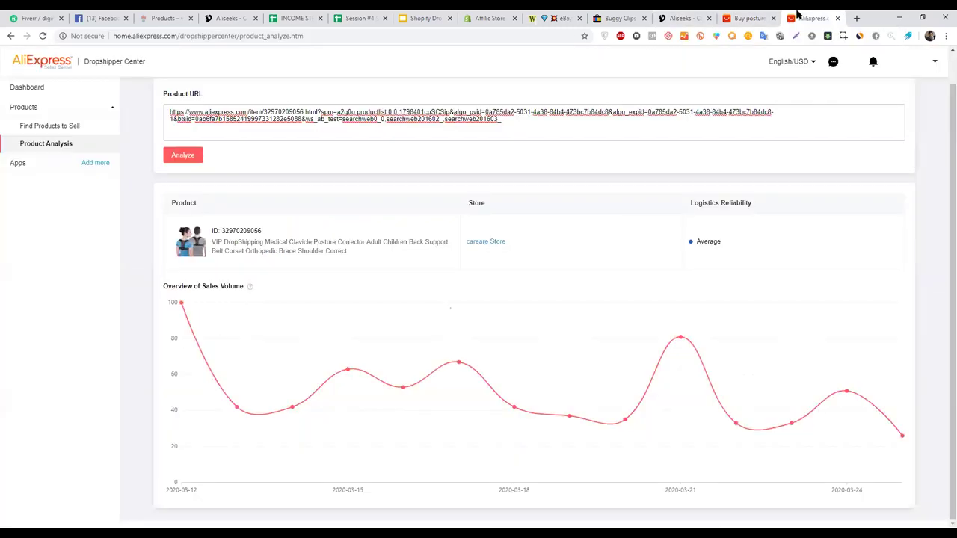
Step: Switch to the Shopify Dropshipping presentation in Google Slides and open slide 74, "Types Of Stores"
click(437, 15)
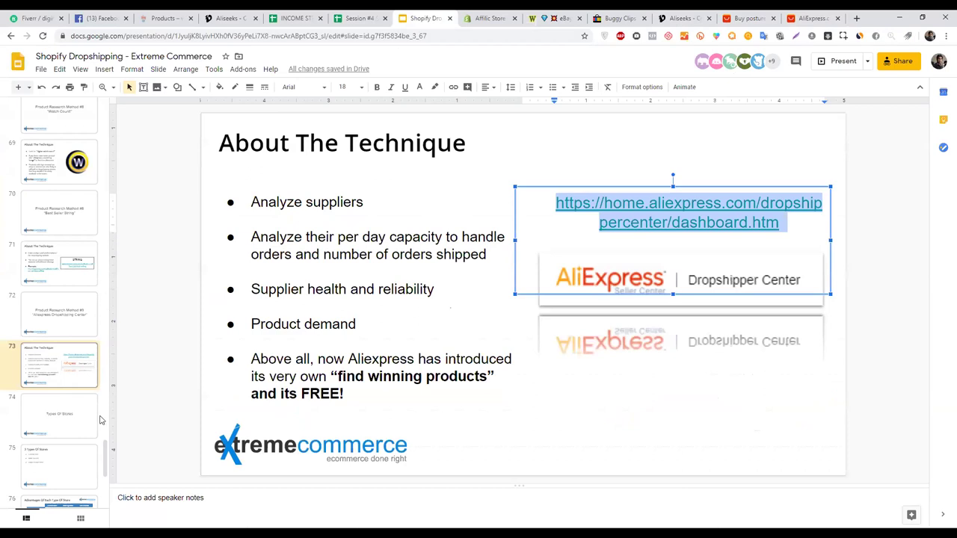
drag(105, 451, 107, 495)
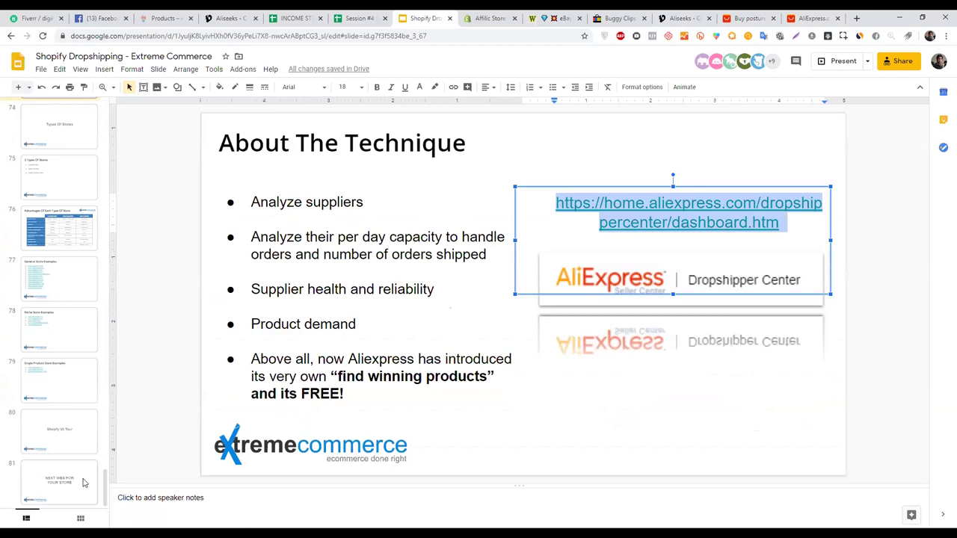
scroll(106, 489, up, 1)
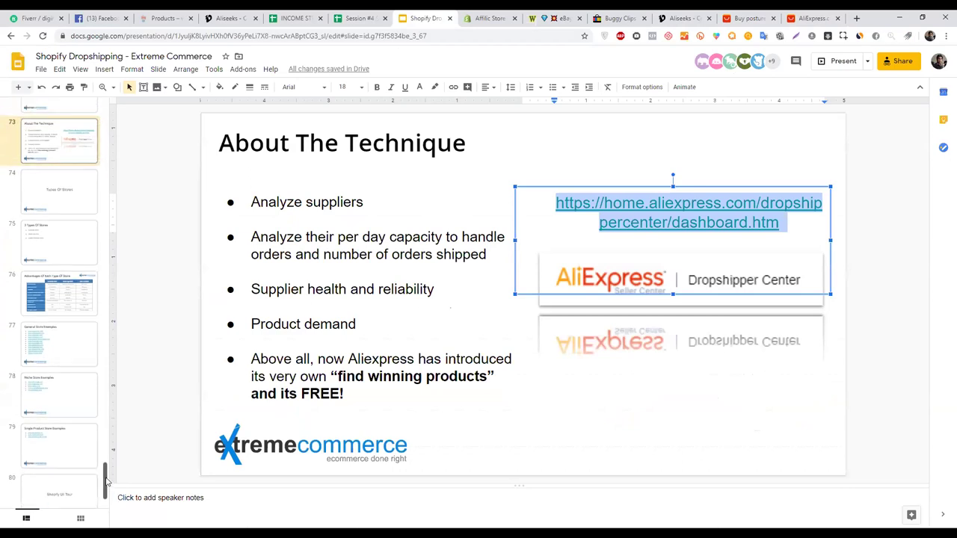
click(65, 191)
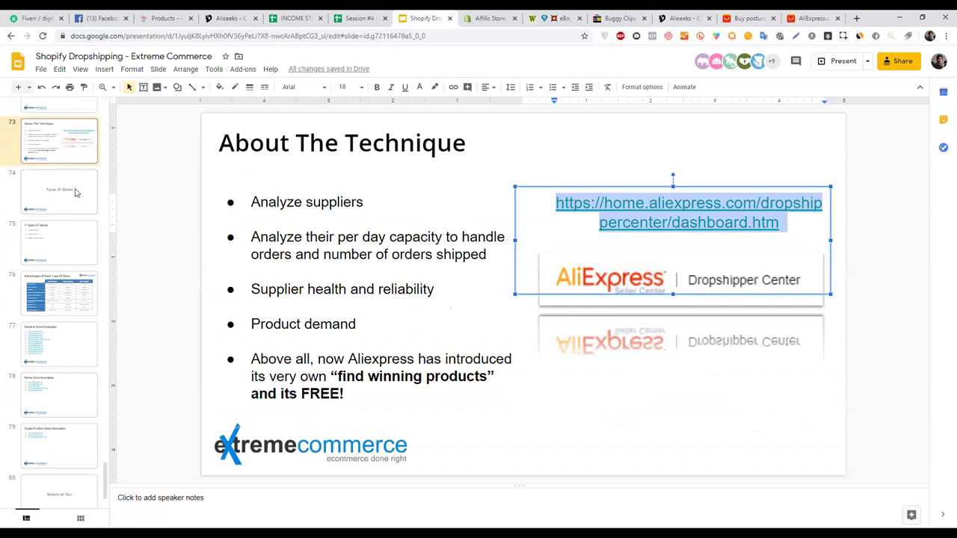